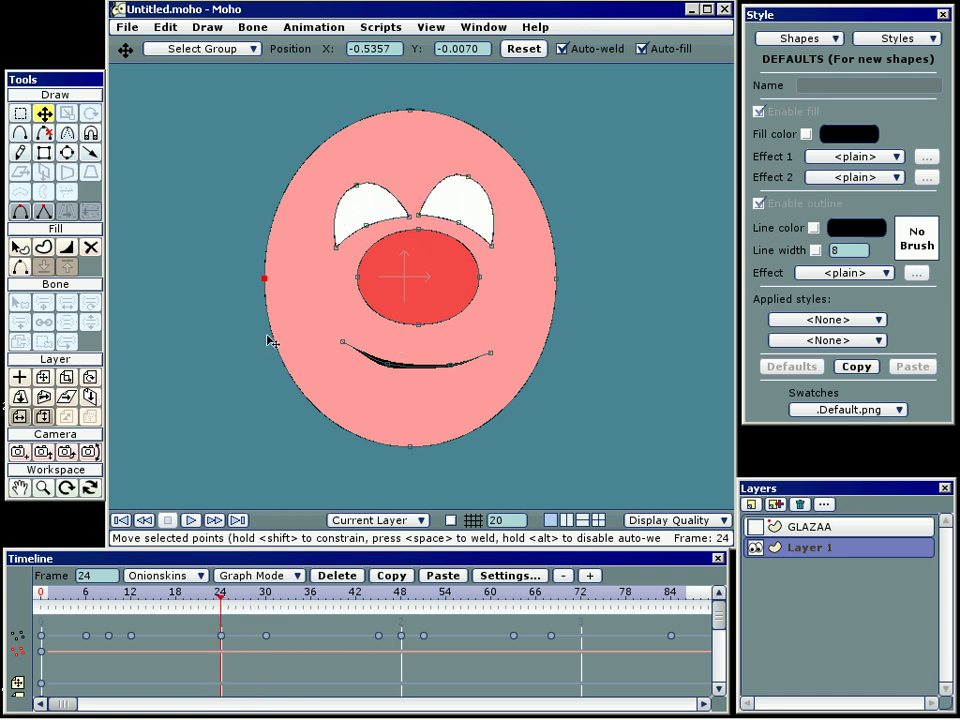
Step: Keyframe a deeper smile at frame 24 by slightly raising the mouth's right corner and lowering its left inner point
left_click(343, 342)
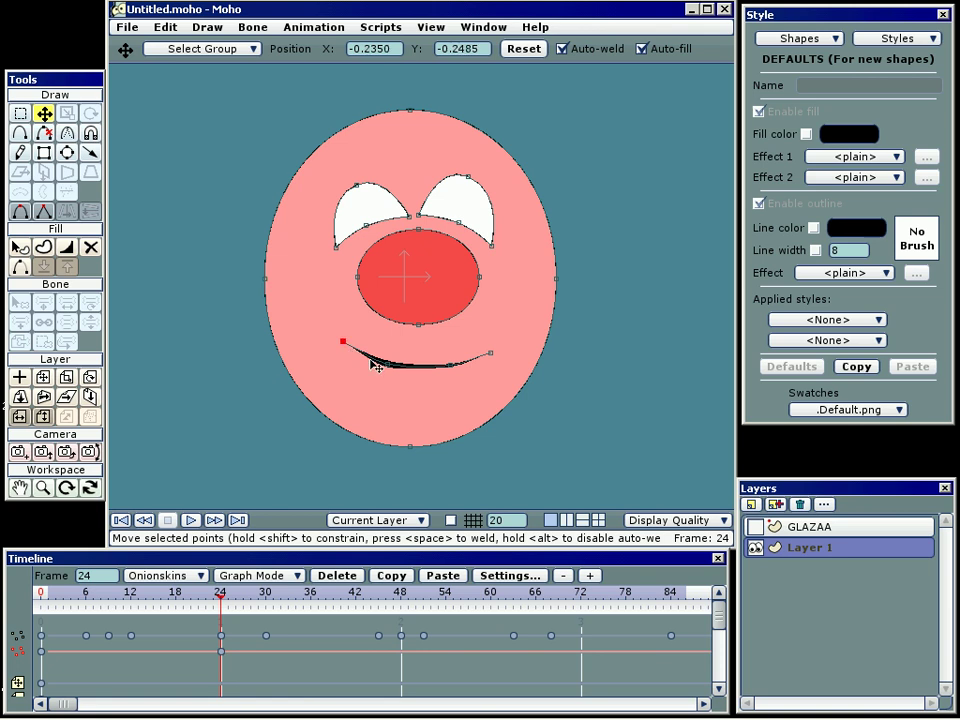
left_click(452, 365)
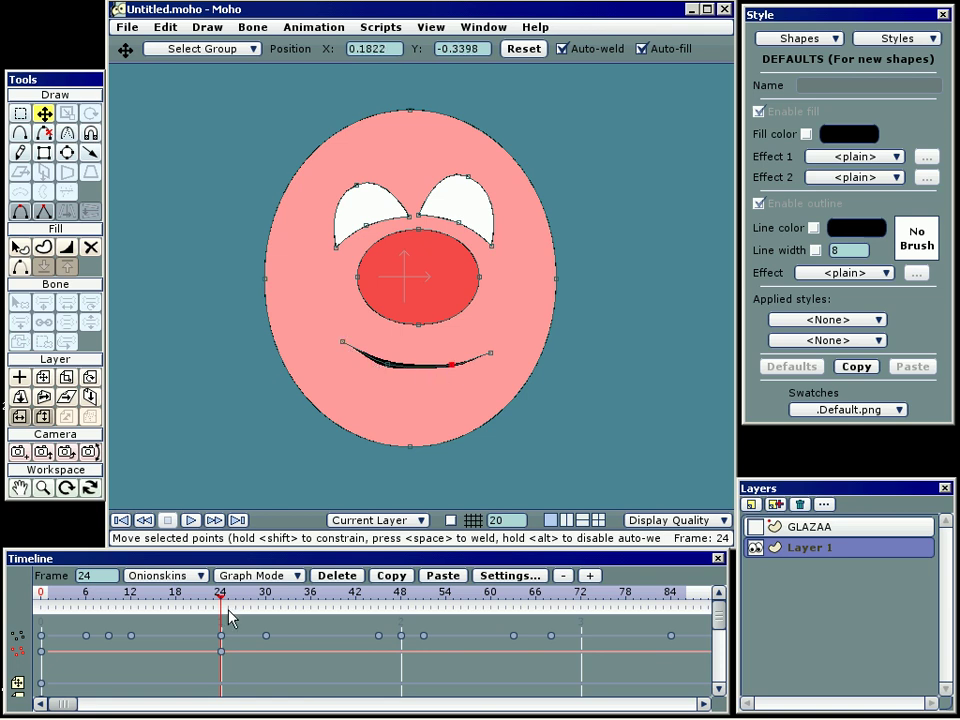
left_click(455, 366)
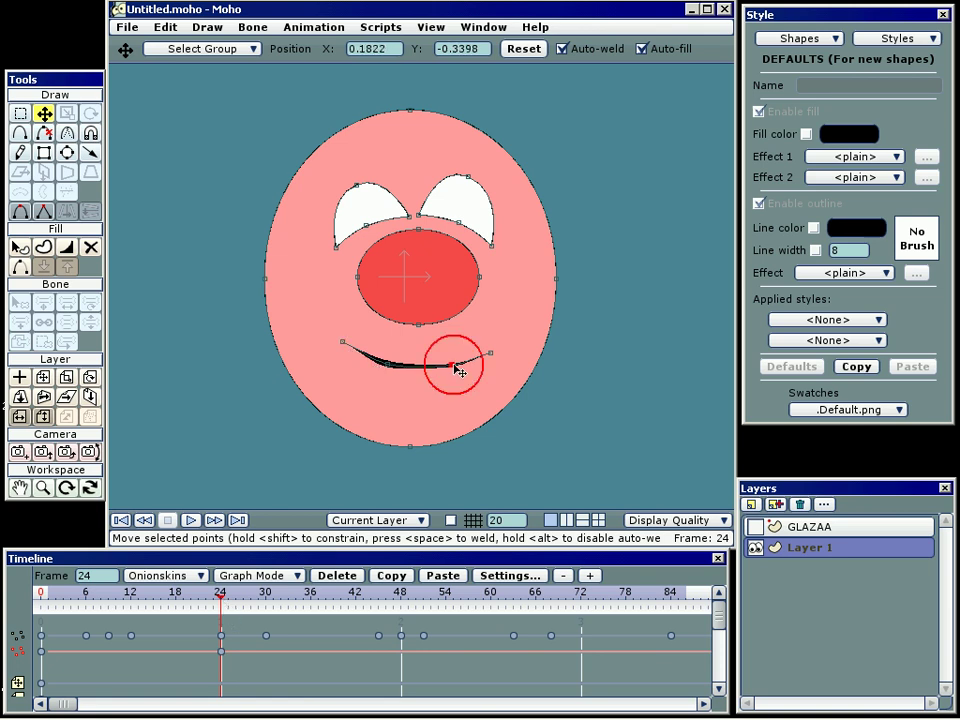
left_click(492, 355)
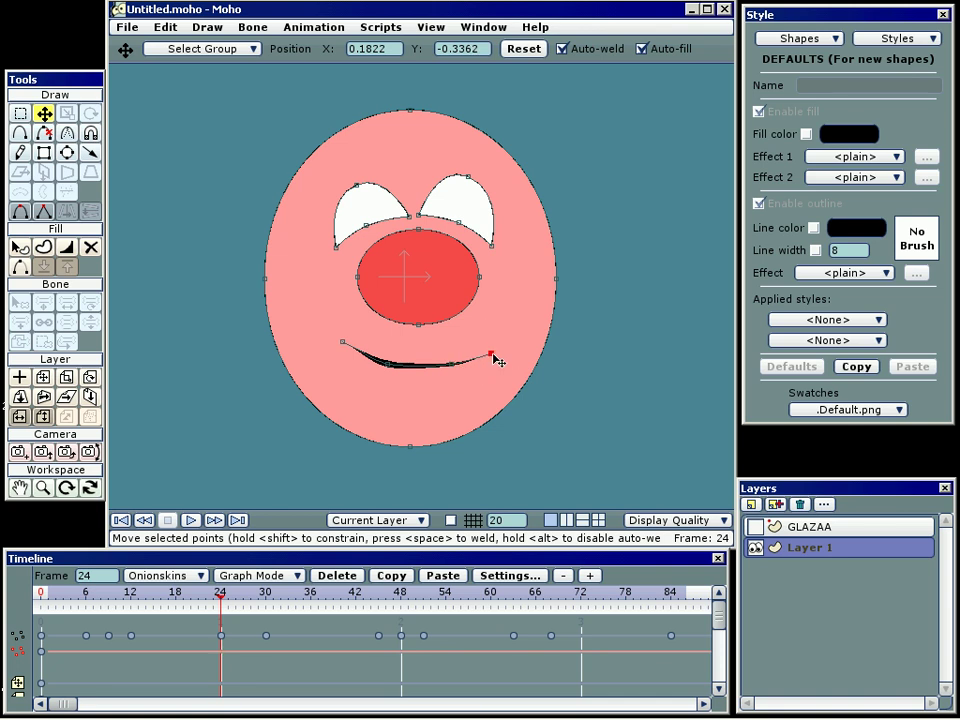
left_click(394, 367)
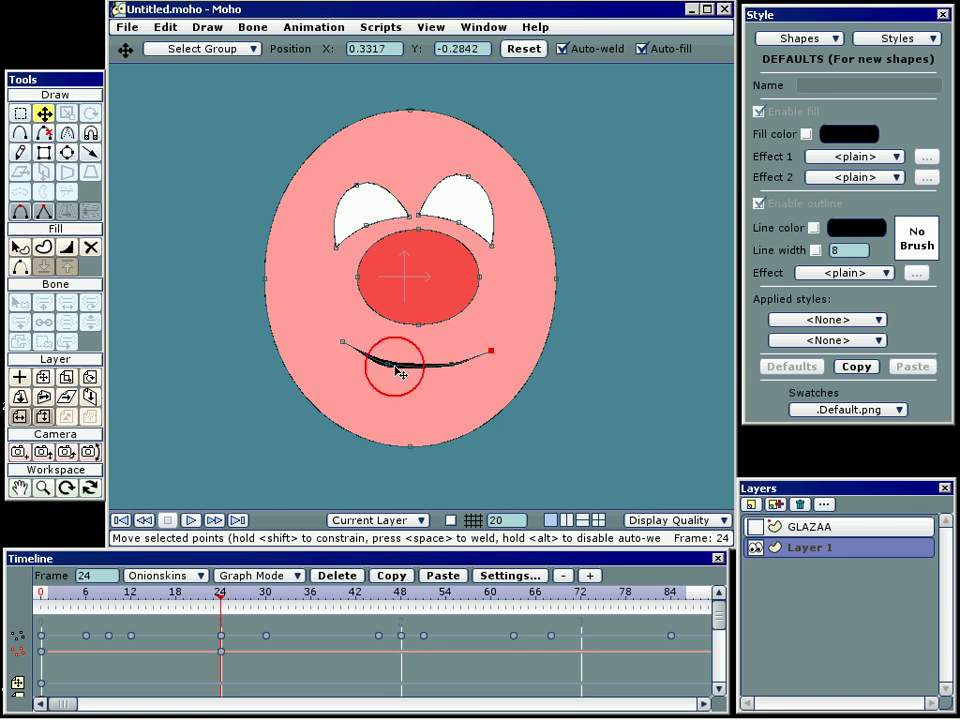
left_click(344, 345)
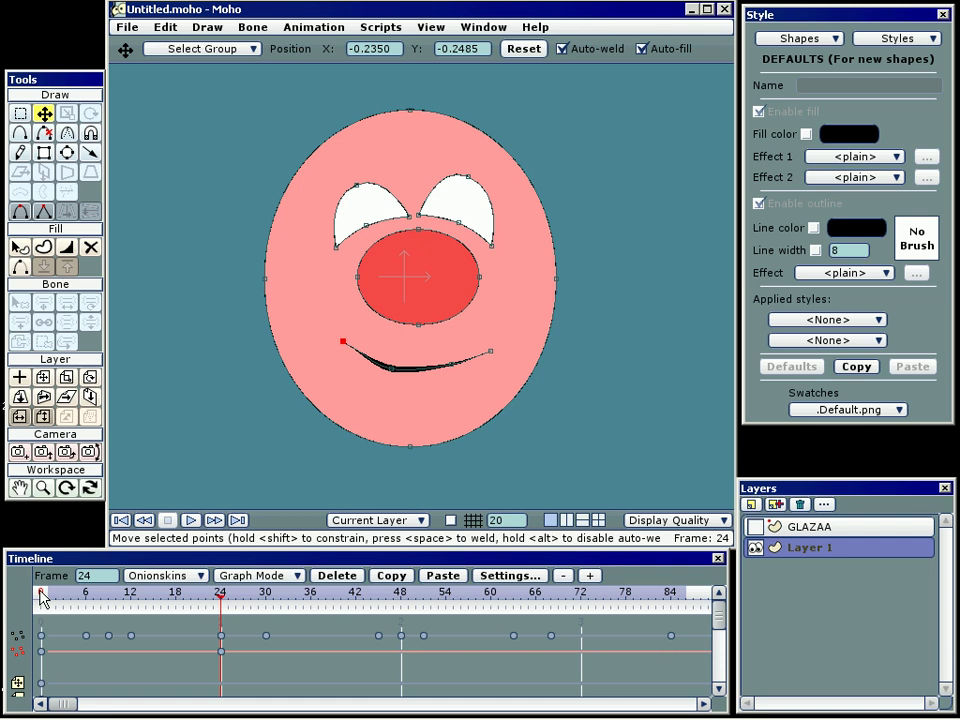
Step: At frame 30, bend the mouth into a narrower wave by raising its left inner point and pulling both corners inward
left_click(229, 597)
left_click_drag(229, 597, 268, 603)
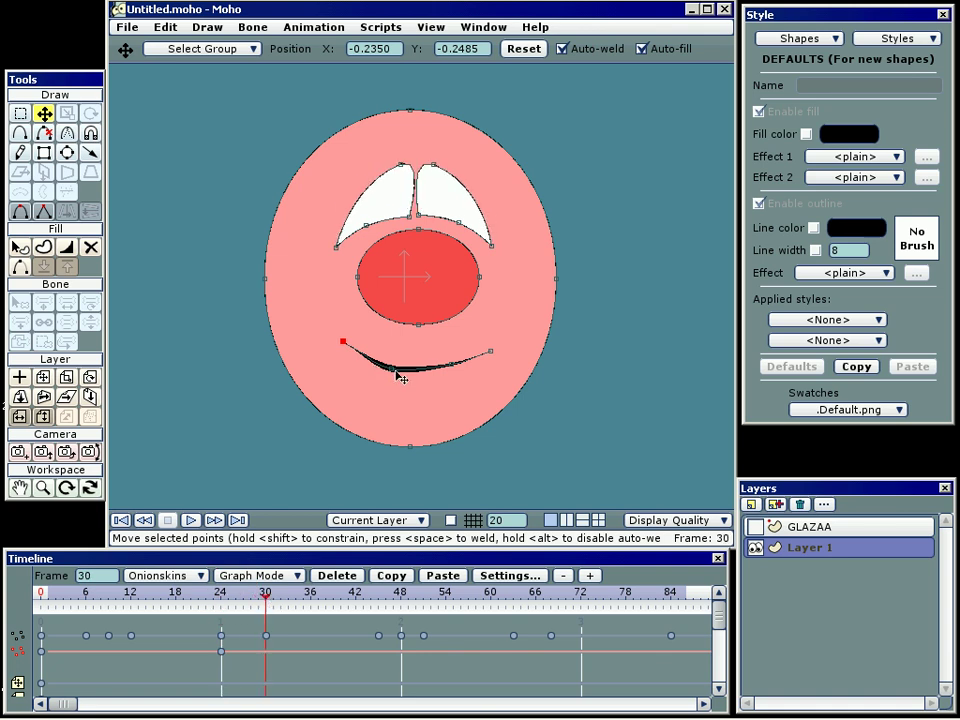
left_click_drag(400, 376, 405, 343)
left_click(454, 365)
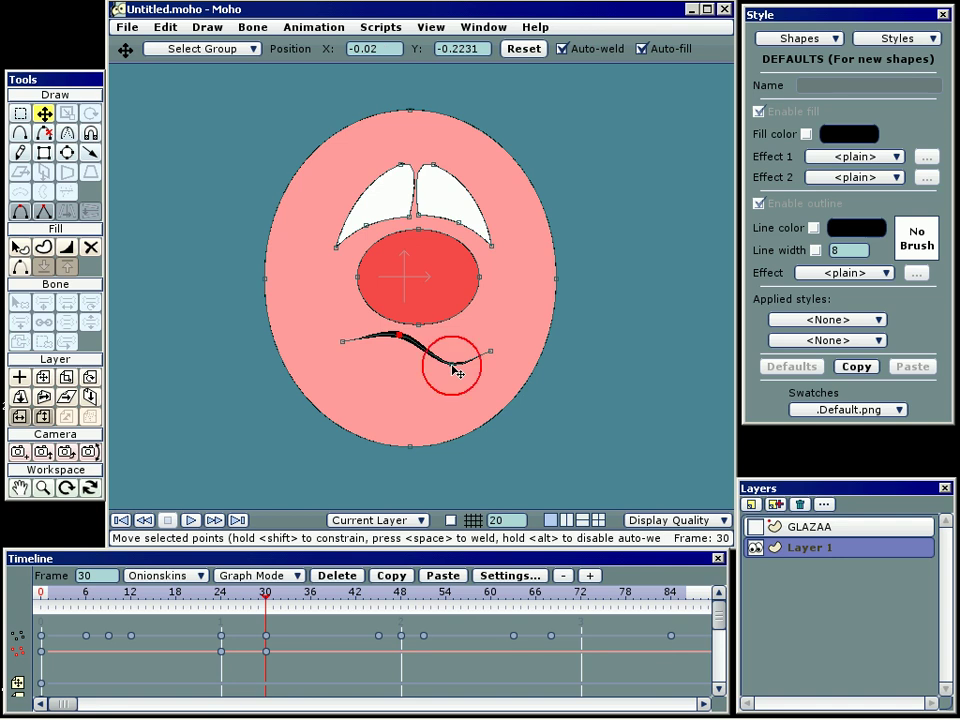
left_click(492, 353)
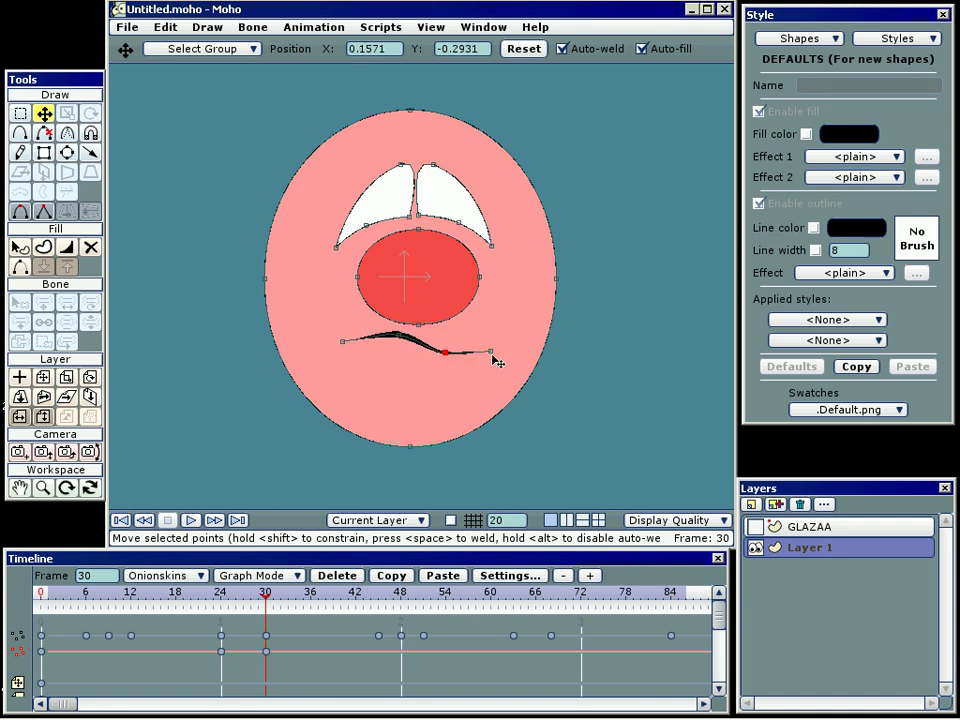
left_click_drag(497, 357, 490, 363)
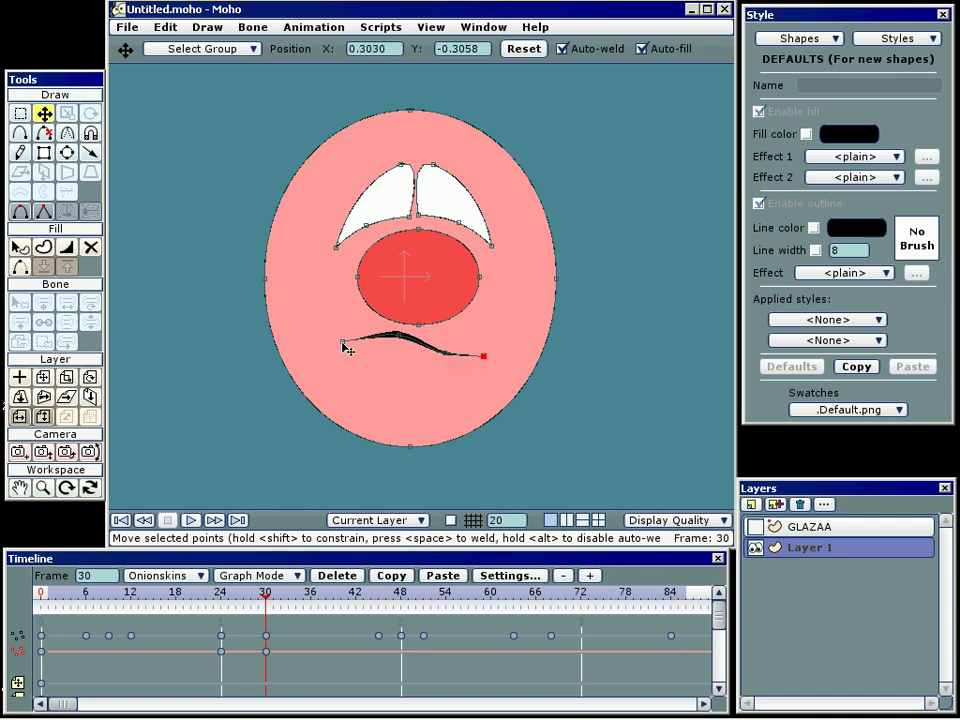
left_click_drag(343, 342, 357, 359)
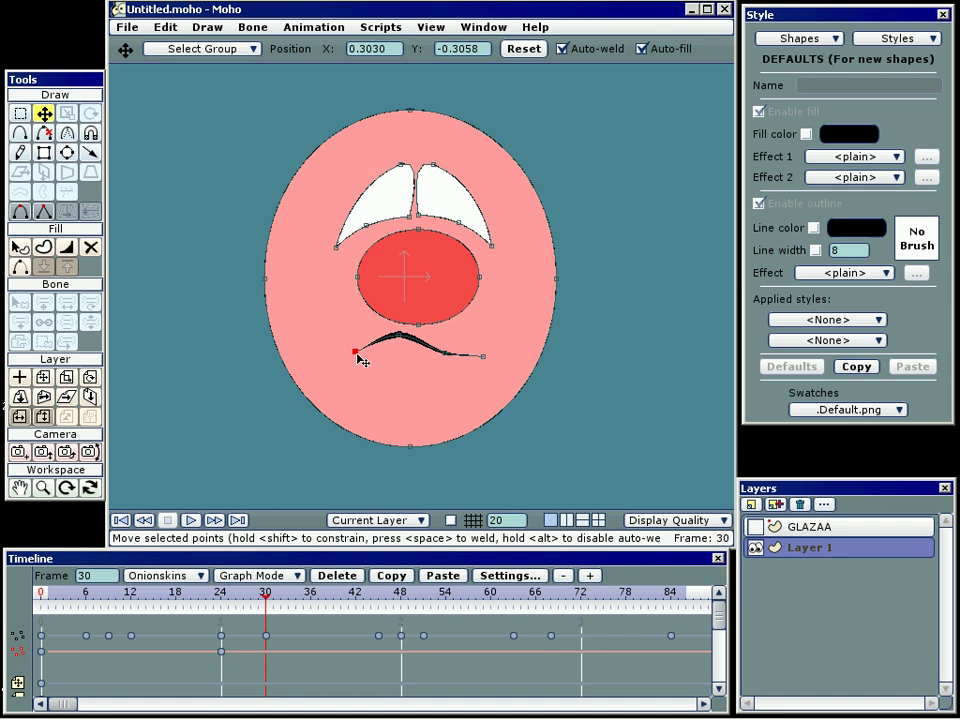
left_click(446, 358)
left_click_drag(446, 360, 472, 353)
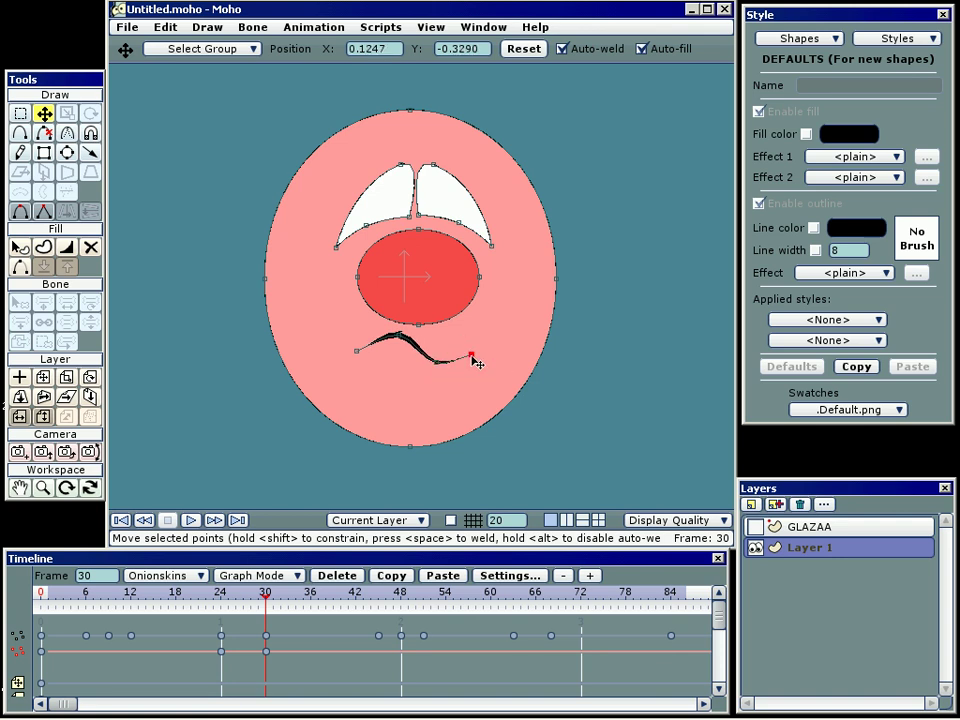
Step: At frame 45, accentuate the mouth's wave by raising its left inner point and its right corner slightly
left_click(267, 597)
left_click_drag(267, 597, 377, 607)
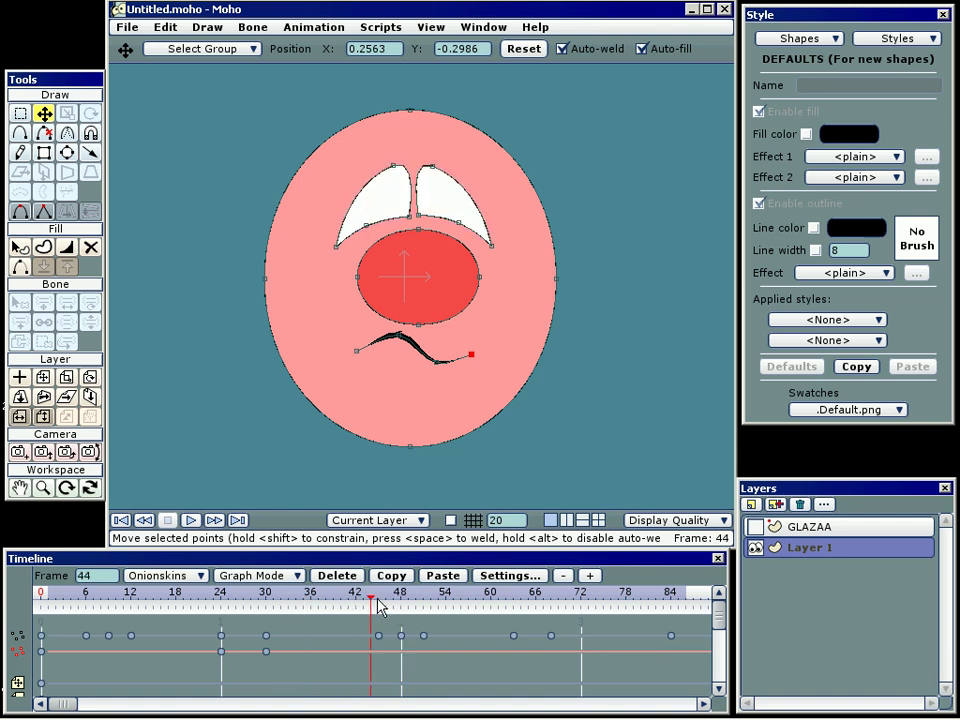
left_click(375, 601)
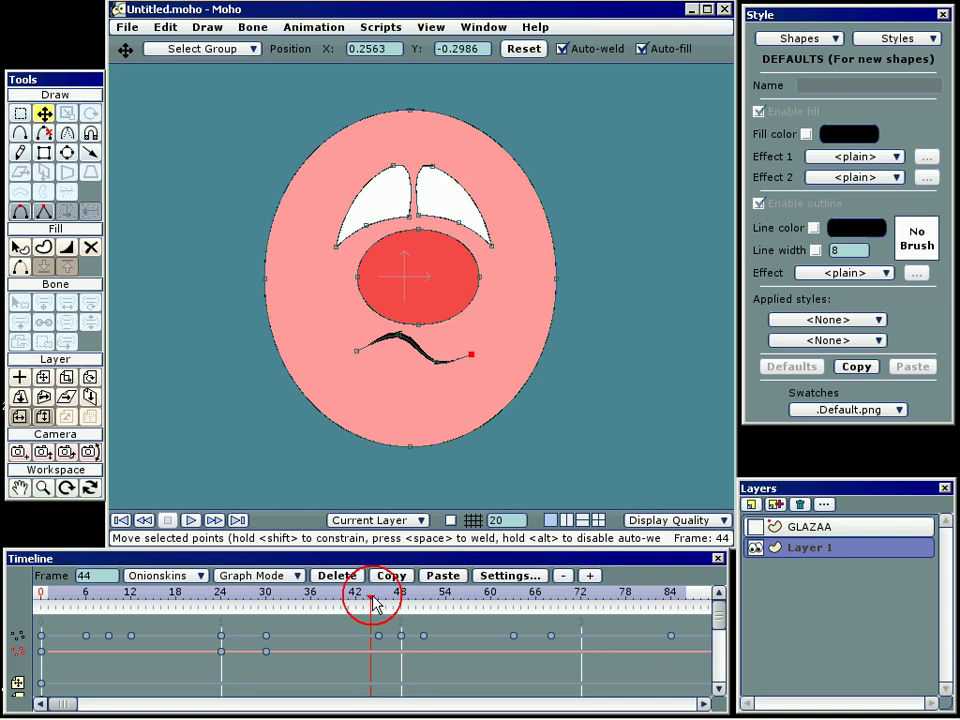
left_click(357, 355)
left_click_drag(398, 334, 399, 330)
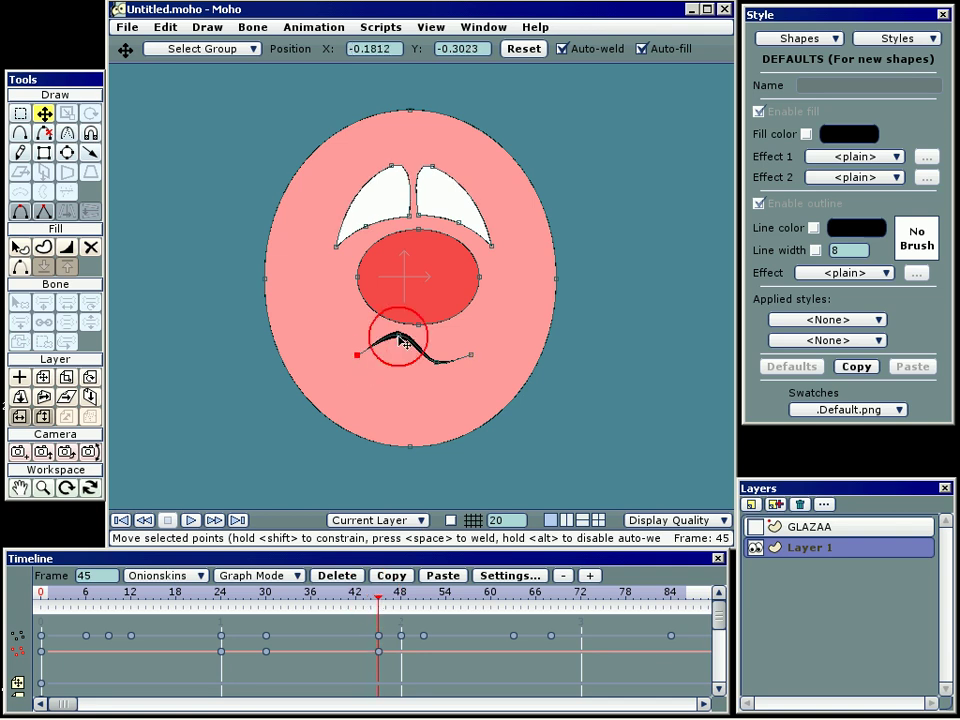
left_click(444, 369)
left_click_drag(444, 369, 476, 357)
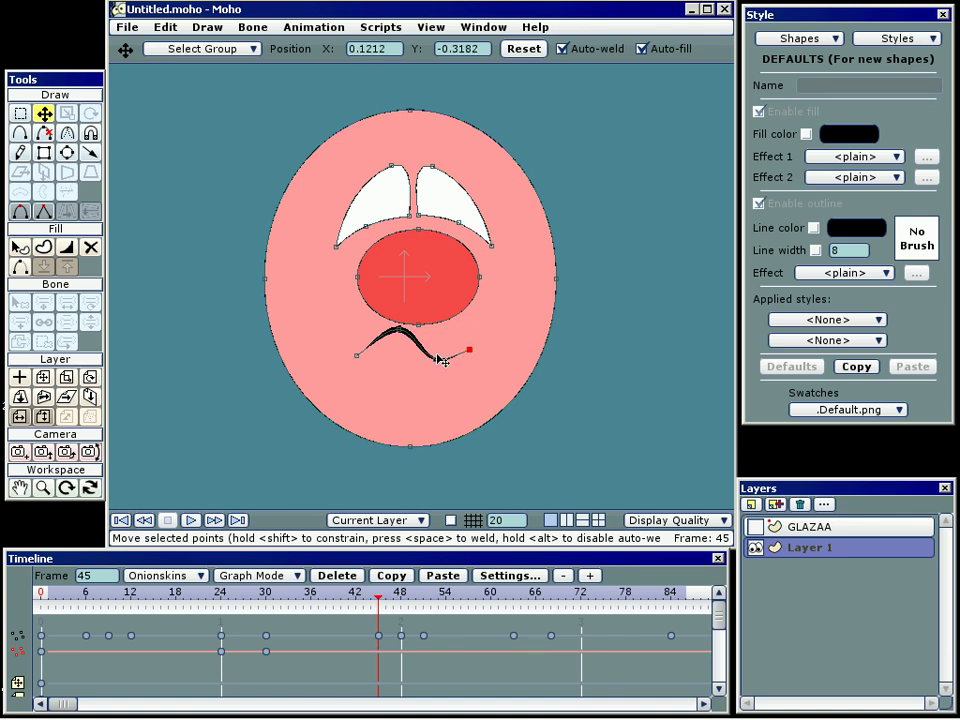
left_click_drag(358, 356, 358, 351)
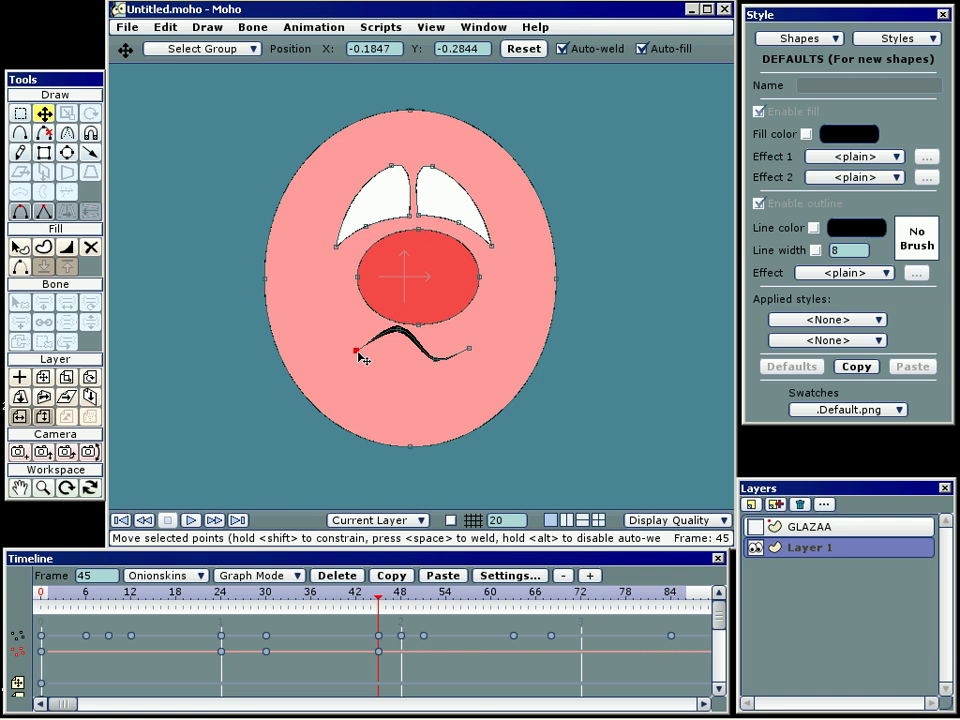
Step: Select all points of the mouth at frame 45 and shift the whole mouth slightly to the left
double_click(362, 357)
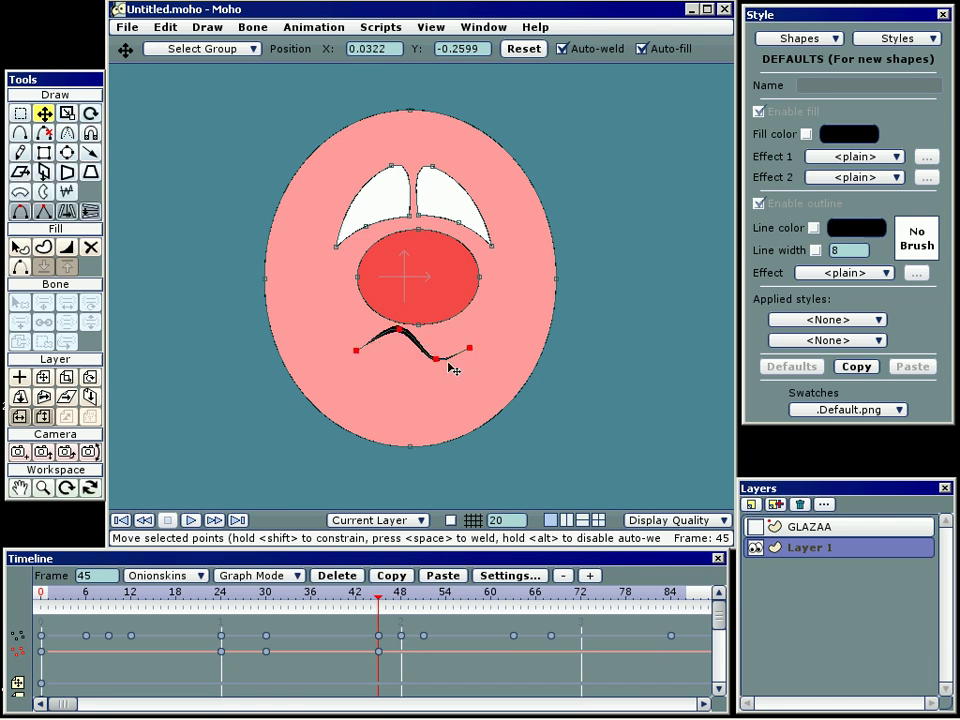
left_click_drag(418, 345, 417, 346)
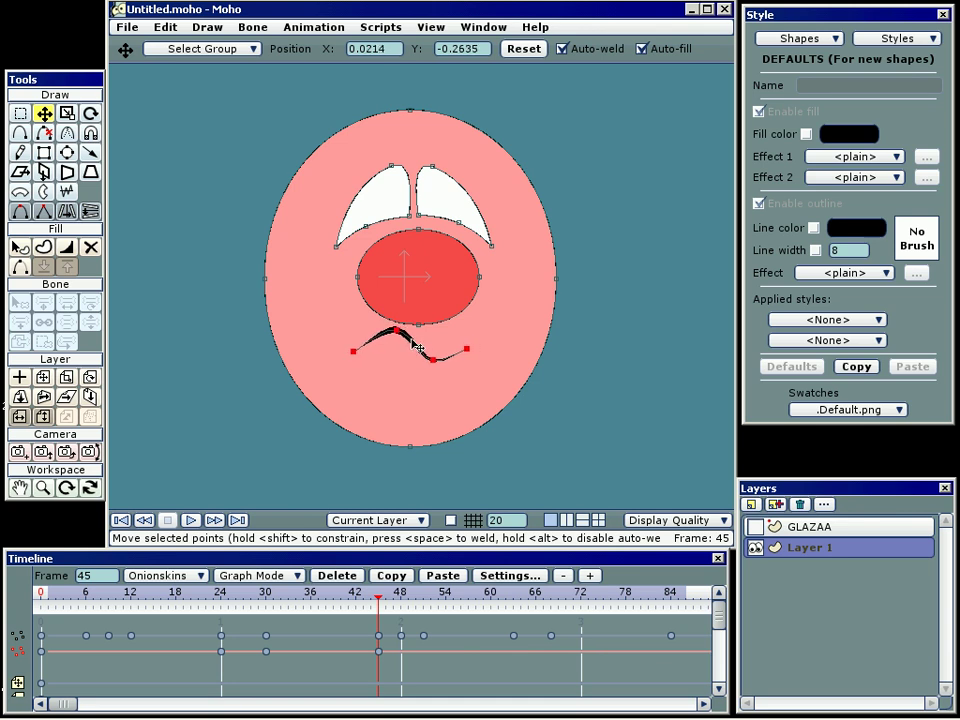
left_click(417, 346)
Step: At frame 51, raise the mouth's right inner point slightly and move its left corner inward and up
left_click(380, 605)
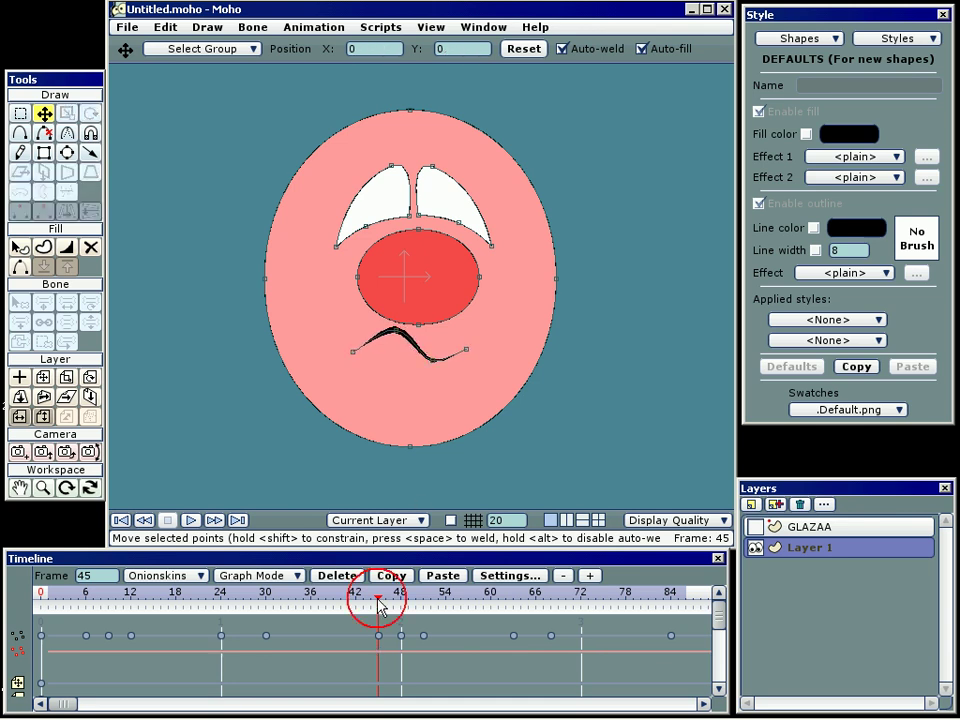
mouse_move(380, 605)
left_mouse_down()
mouse_move(274, 606)
mouse_move(380, 607)
left_mouse_up()
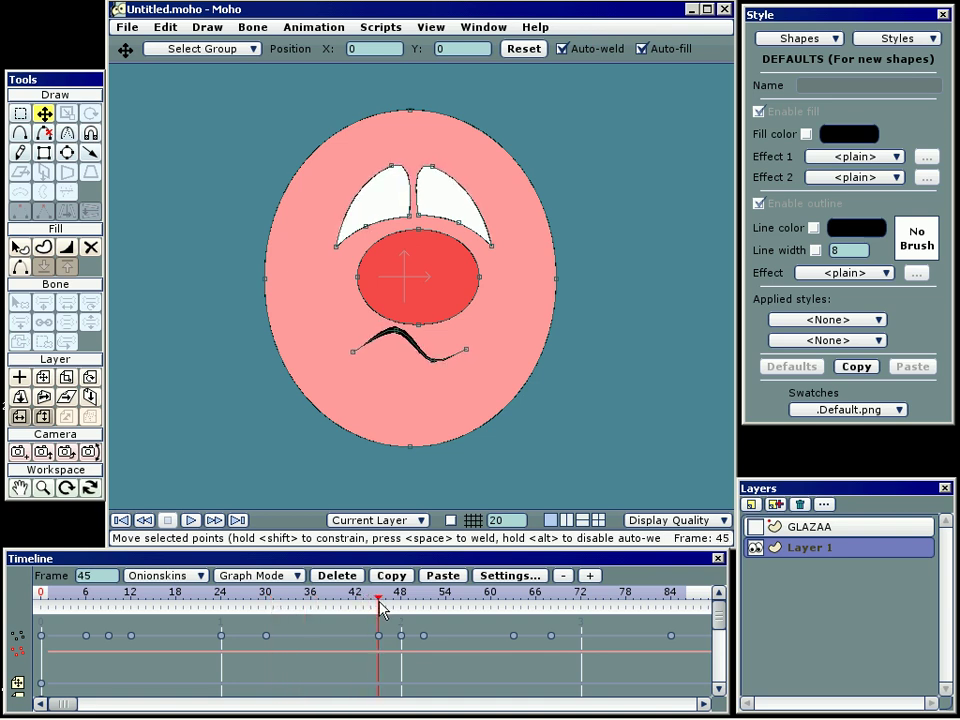
left_click_drag(380, 607, 422, 607)
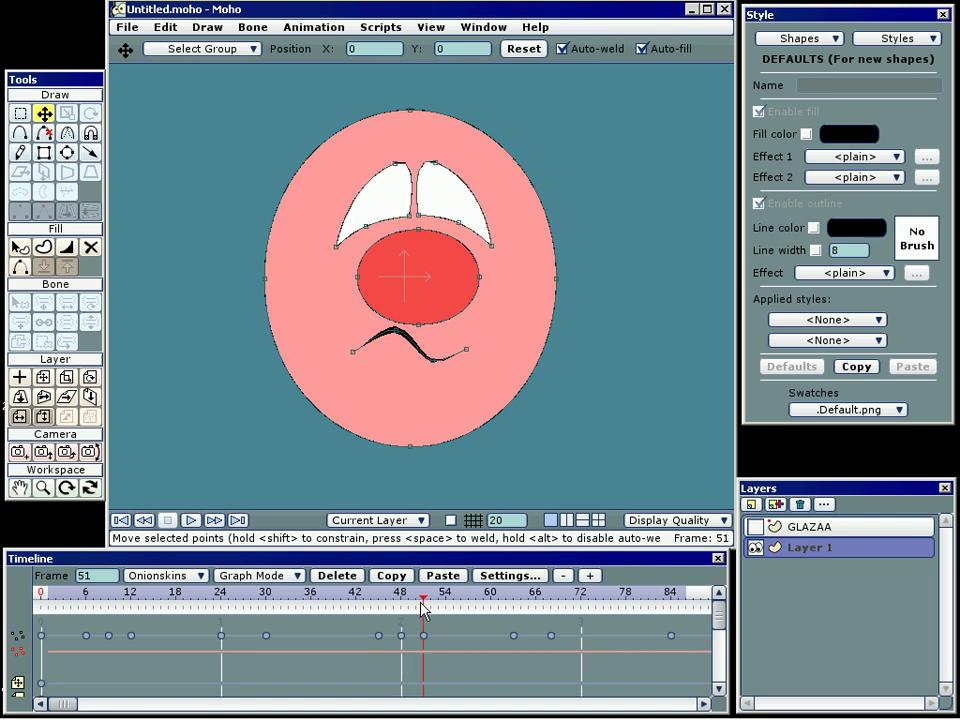
left_click_drag(441, 363, 435, 357)
left_click(397, 331)
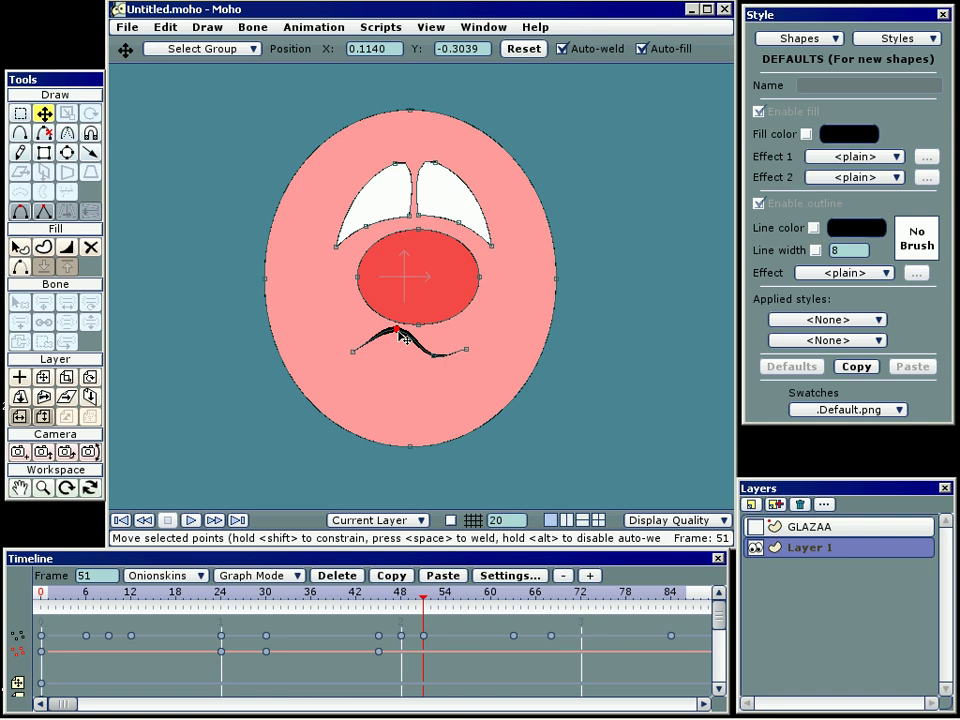
left_click(355, 352)
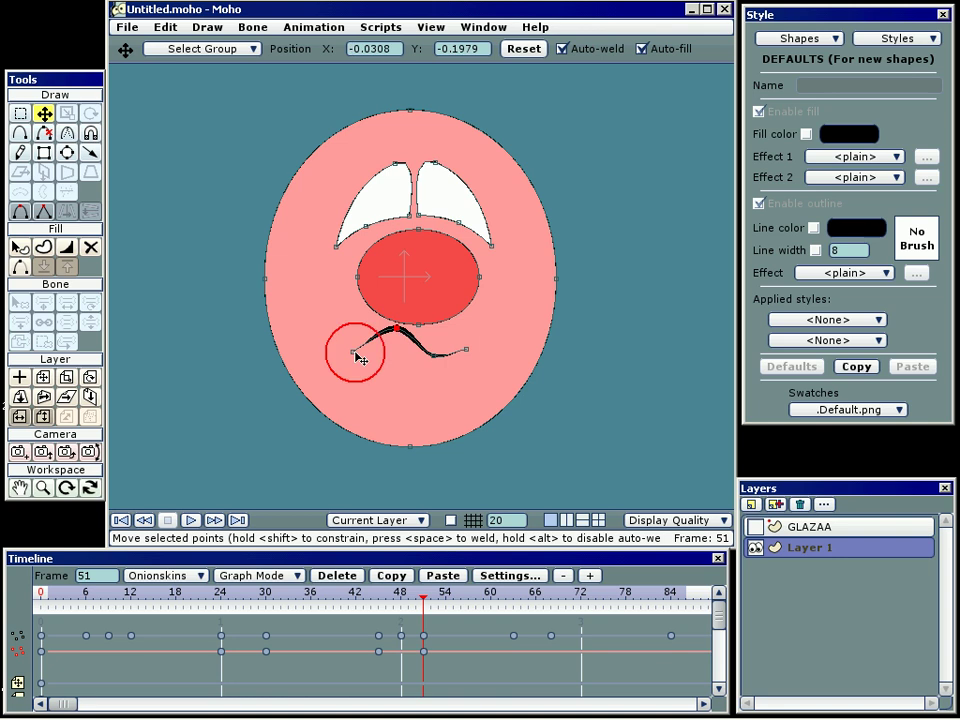
left_click(467, 352)
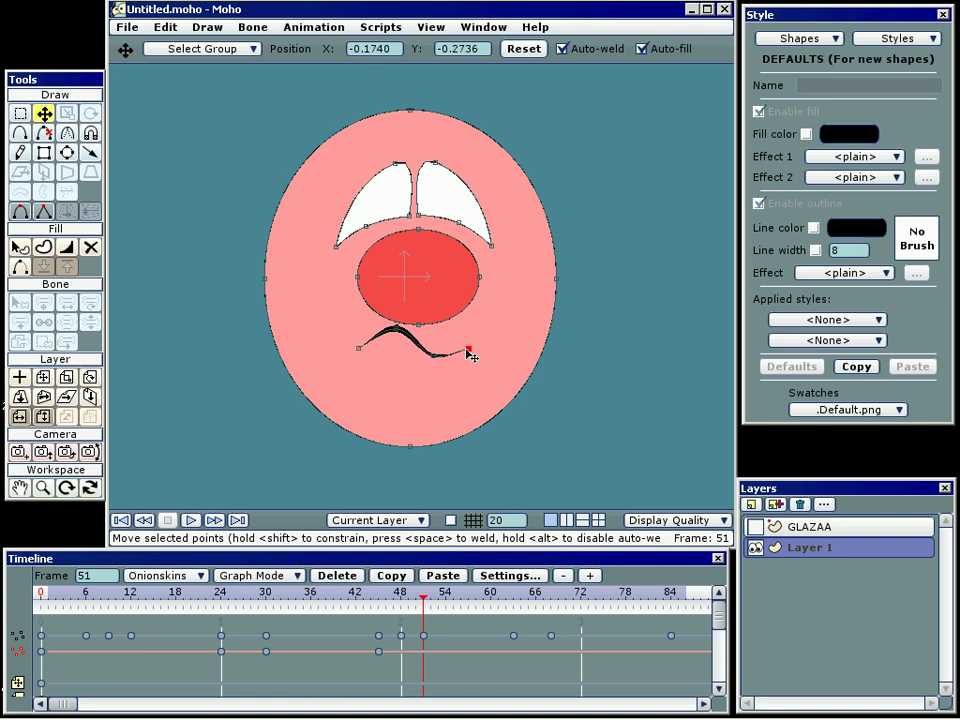
left_click_drag(469, 355, 471, 355)
Step: At frame 63, lower both inner points and both corners of the mouth slightly
left_click_drag(424, 604, 514, 608)
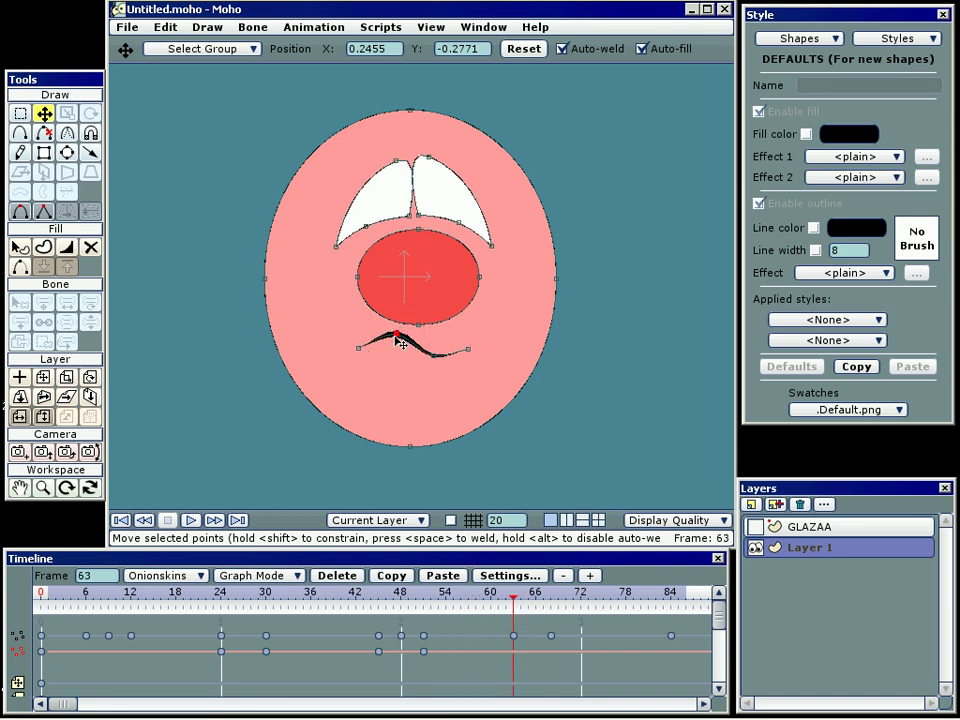
left_click_drag(401, 340, 436, 362)
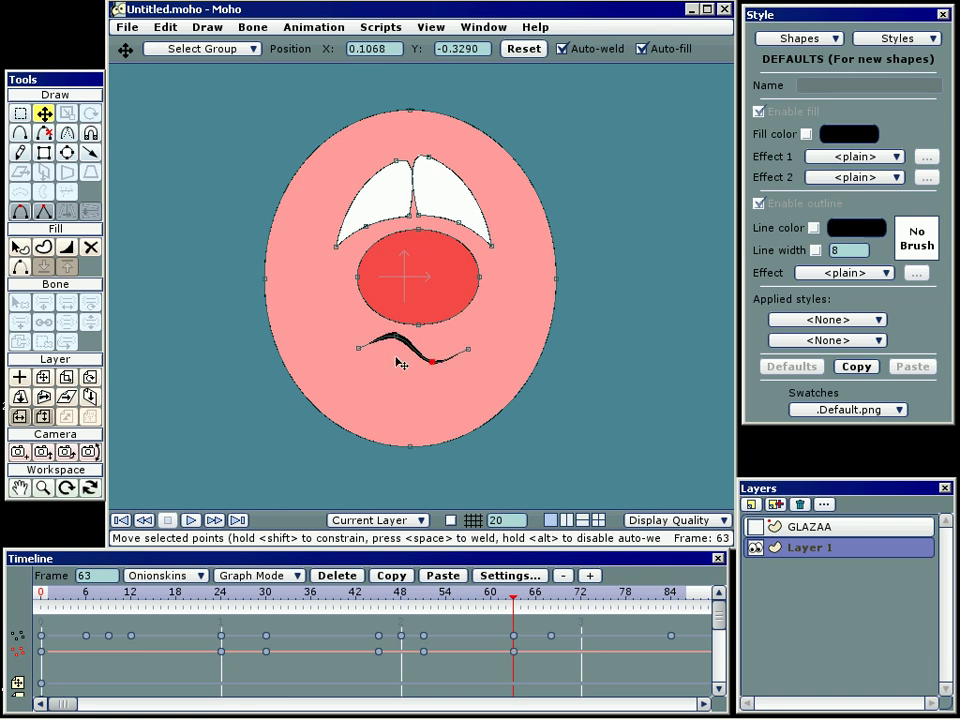
left_click_drag(358, 349, 357, 354)
left_click_drag(469, 350, 470, 356)
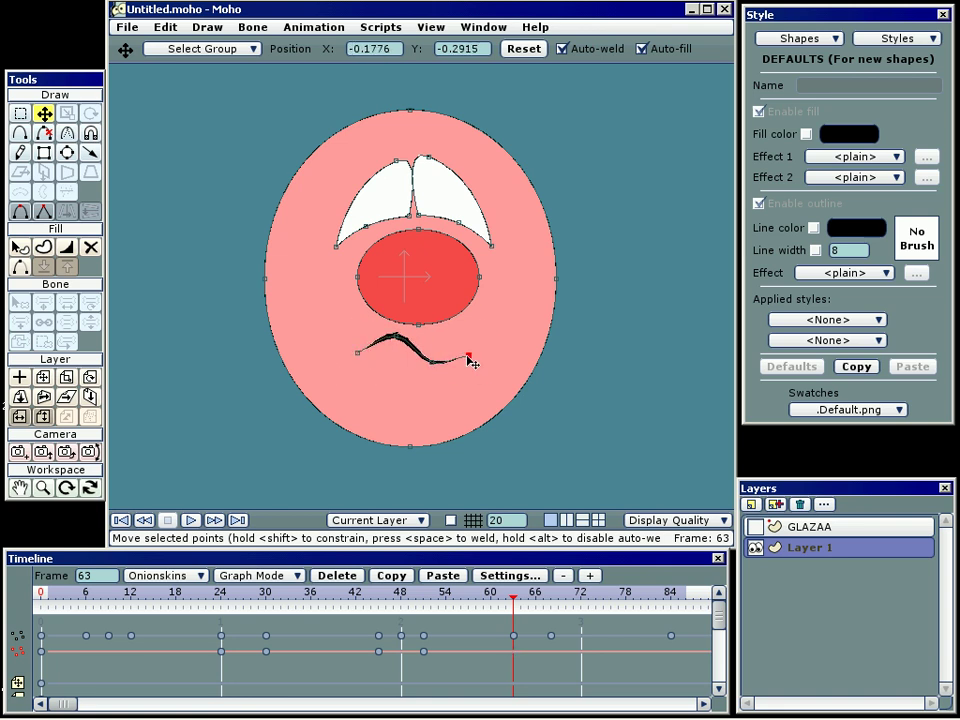
Step: Check the face up to frame 68, and refine the mouth at frame 63 by moving its left corner outward and its right corner up
left_click_drag(517, 607, 568, 607)
left_click(528, 607)
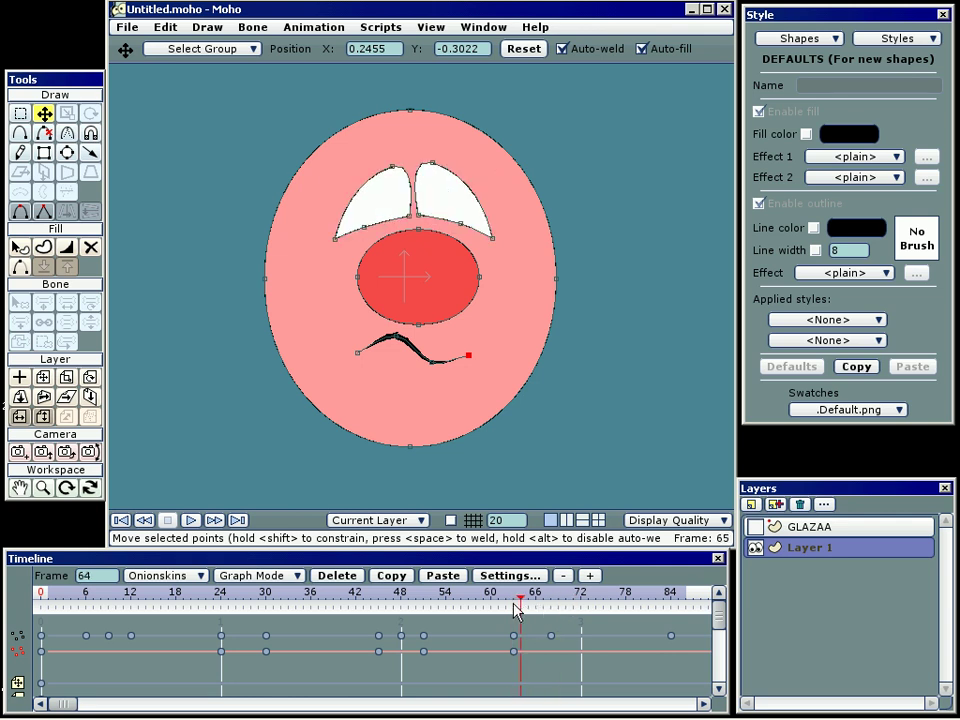
left_click(550, 605)
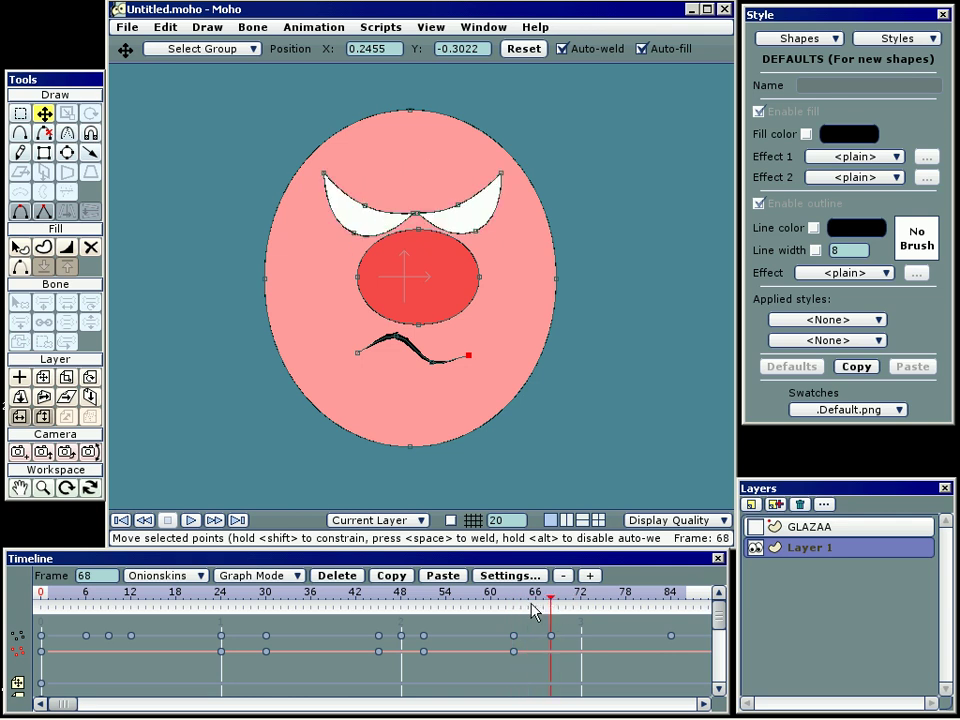
left_click(514, 607)
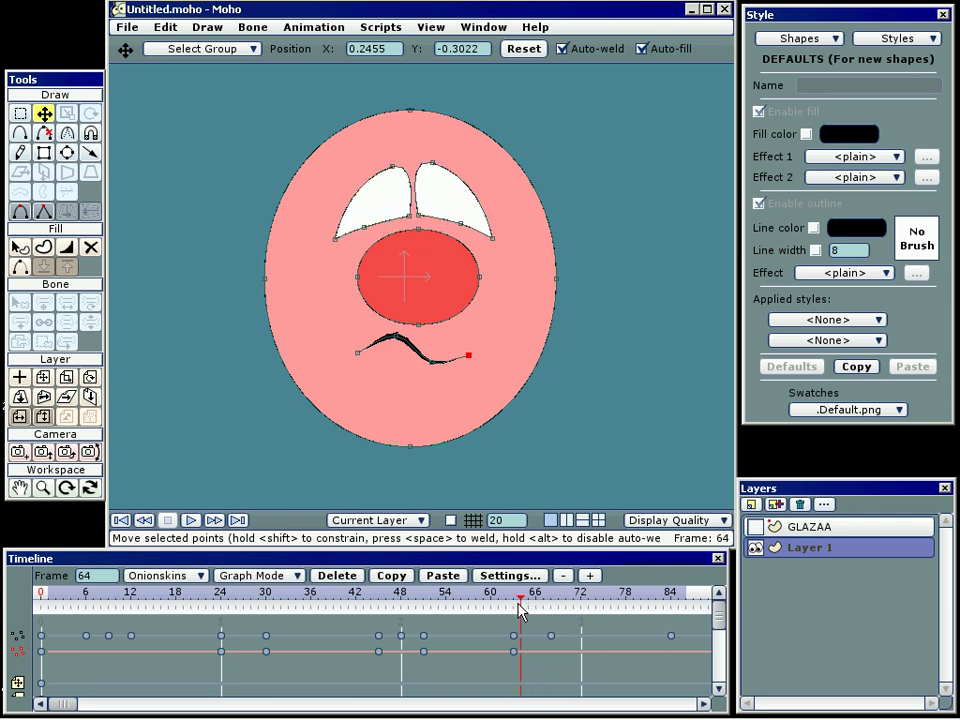
left_click(439, 368)
left_click(400, 340)
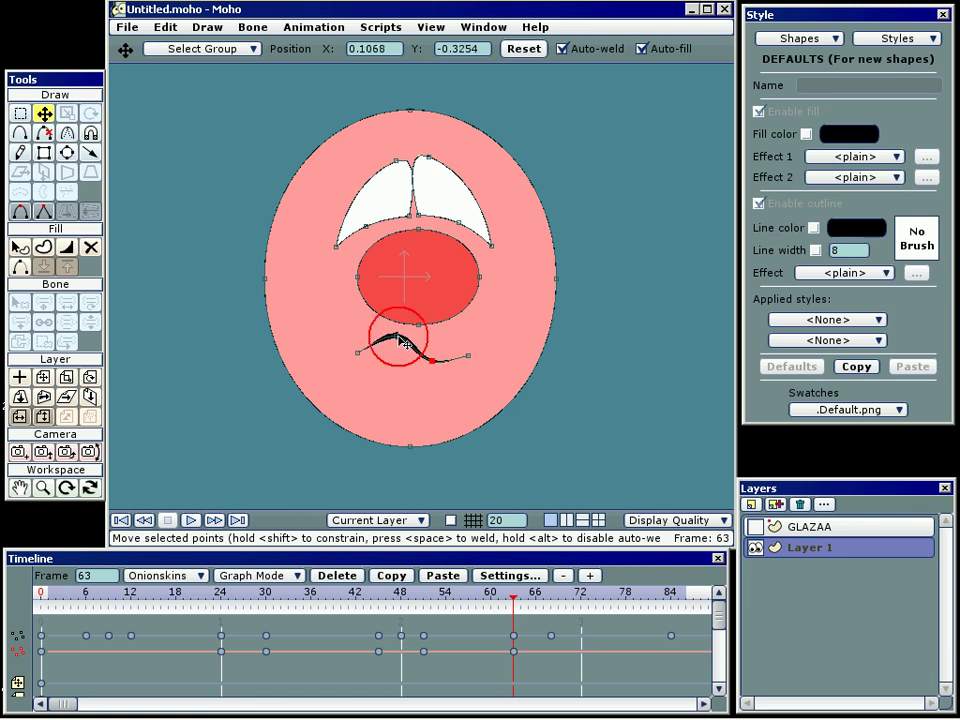
left_click(357, 353)
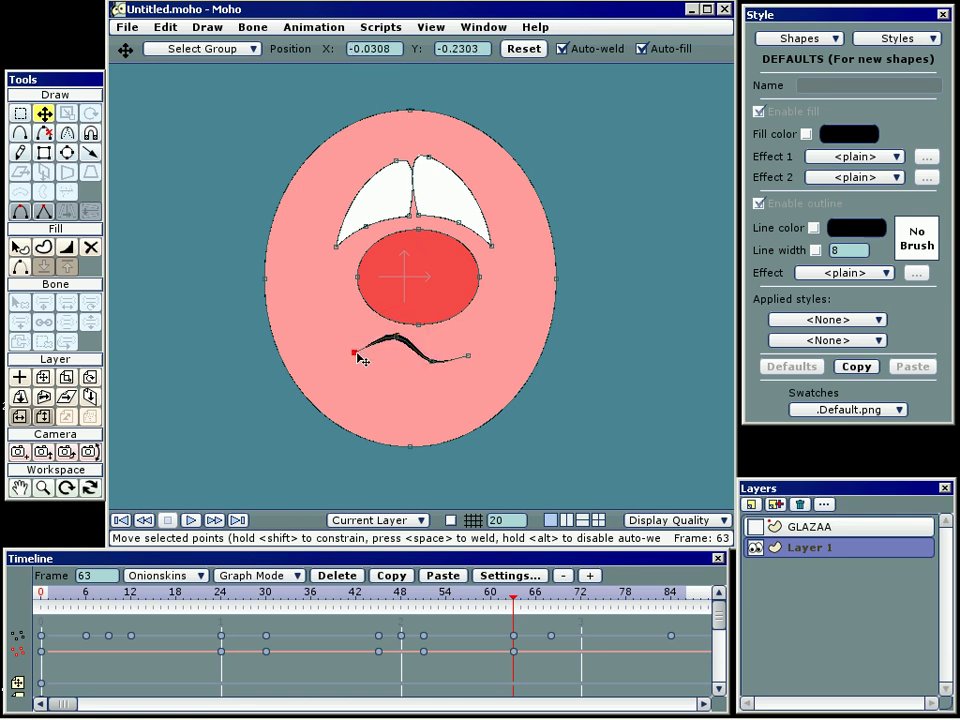
left_click(518, 603)
left_click(470, 361)
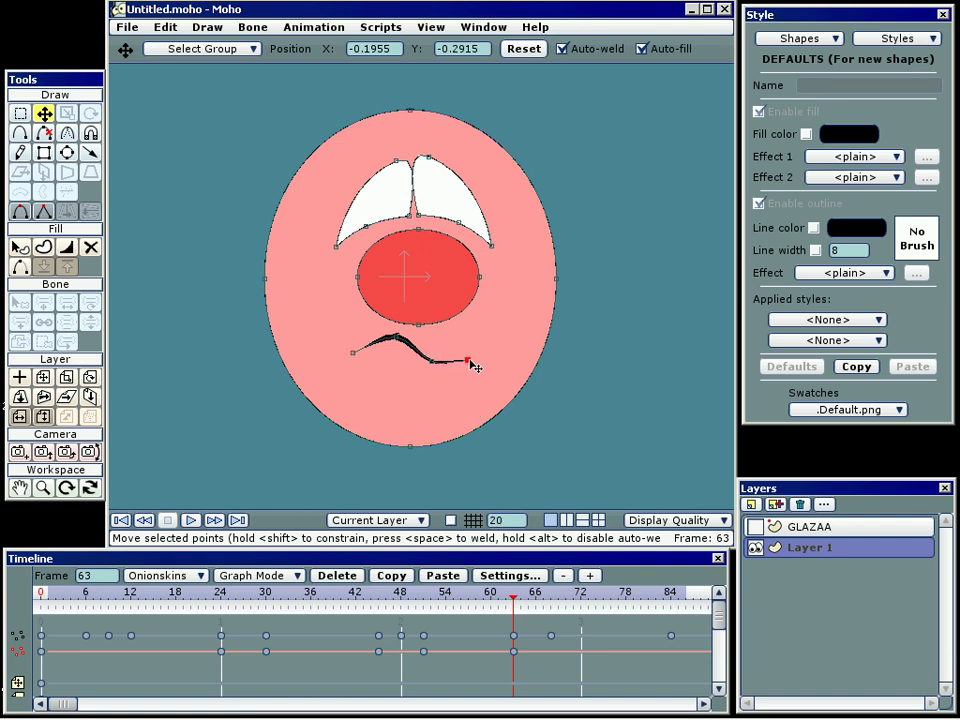
left_click_drag(475, 367, 474, 358)
left_click(514, 604)
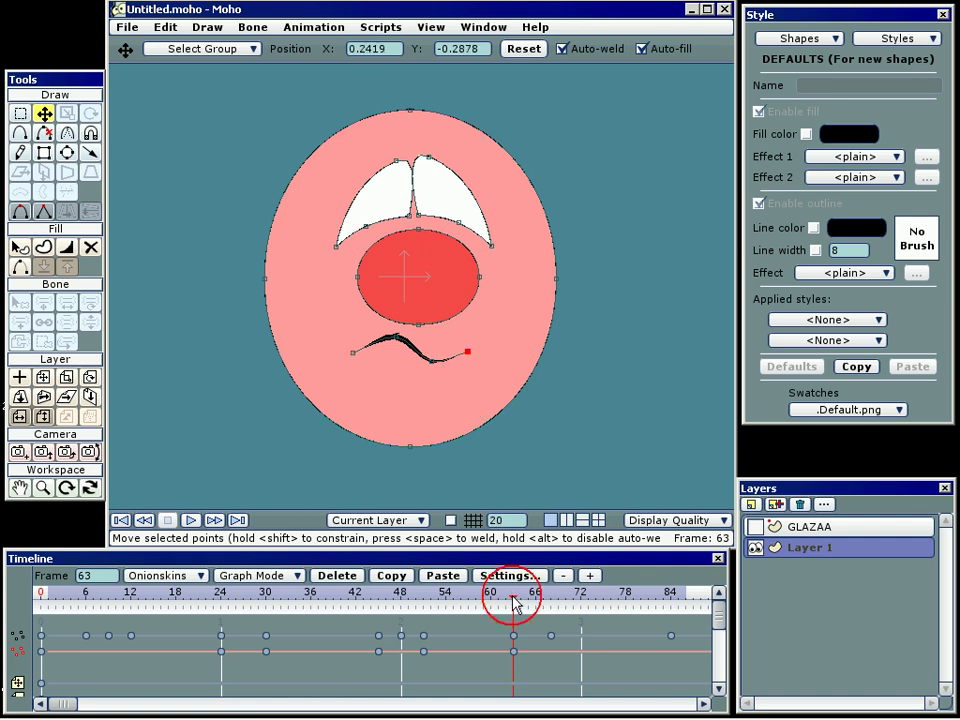
Step: At frame 68, raise both inner points of the mouth and move its left corner outward and up
left_click_drag(514, 604, 550, 607)
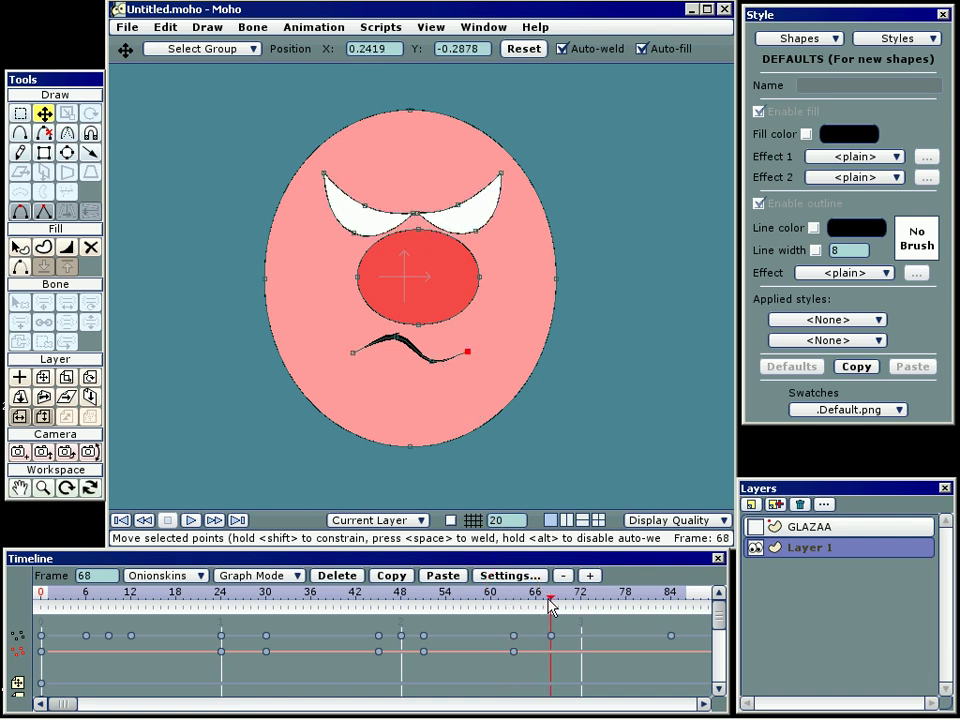
left_click_drag(435, 366, 438, 355)
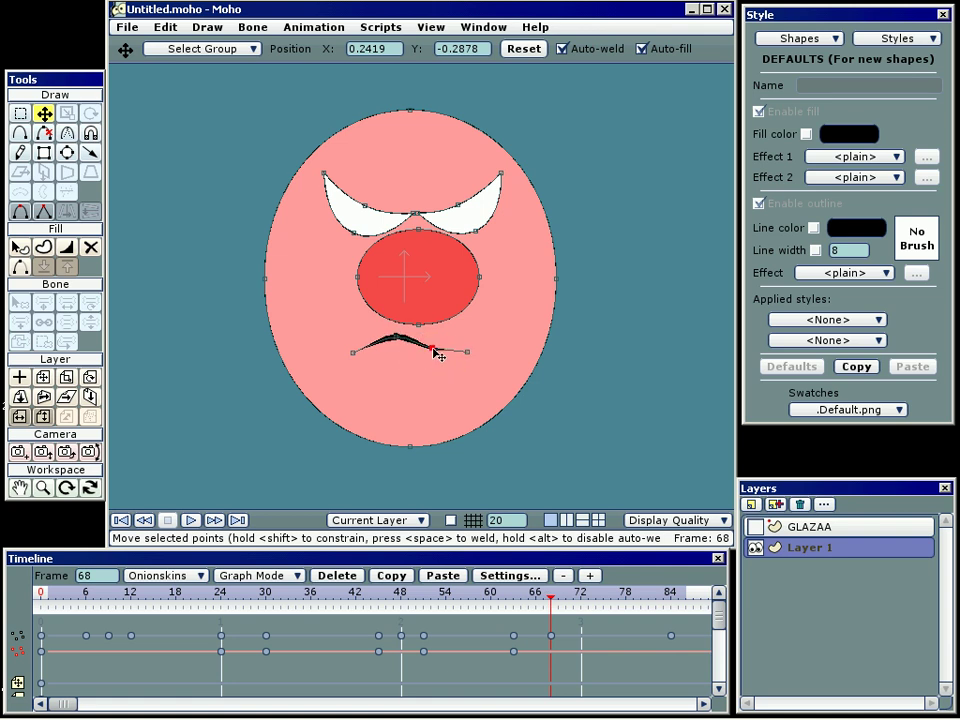
left_click_drag(353, 352, 338, 343)
left_click(396, 333)
Step: At frame 68, move the mouth's right inner point outward and up, its right corner outward, and its left inner point slightly down
left_click(437, 350)
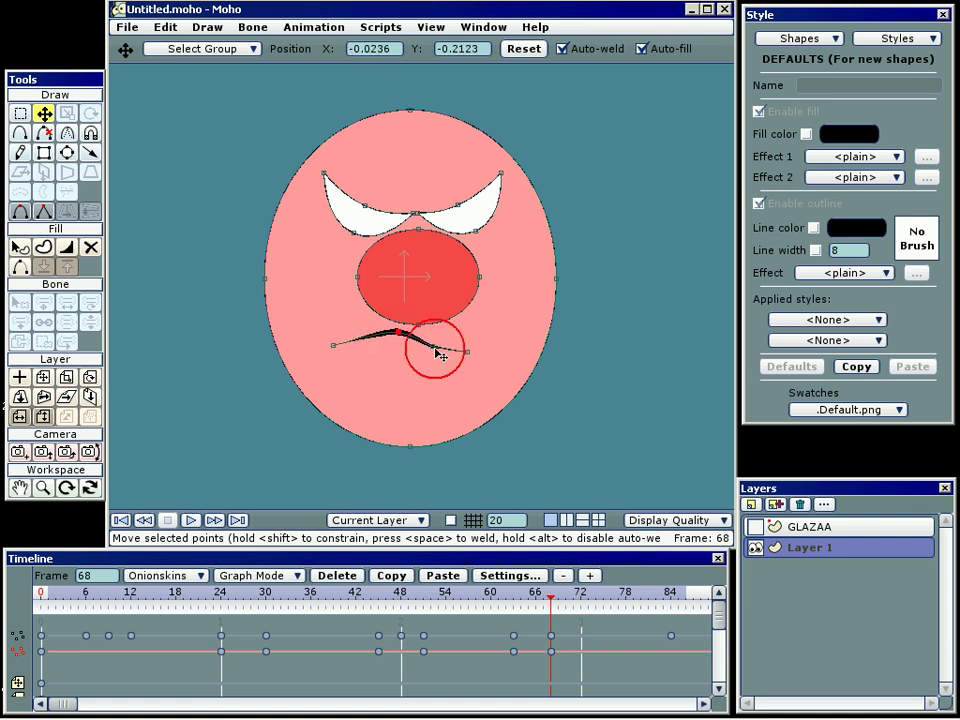
left_click(462, 353)
left_click_drag(459, 354, 403, 336)
left_click(437, 345)
left_click(392, 343)
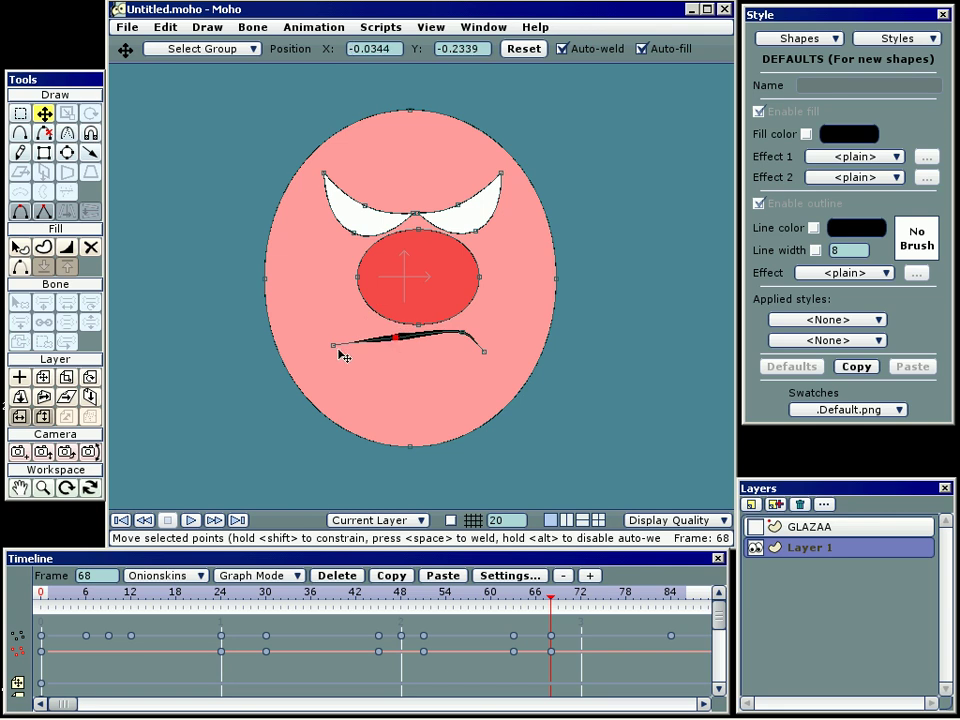
Step: Shape the frown at frame 68 by moving the left corner inward and down and slightly raising both inner points
left_click_drag(341, 352, 359, 362)
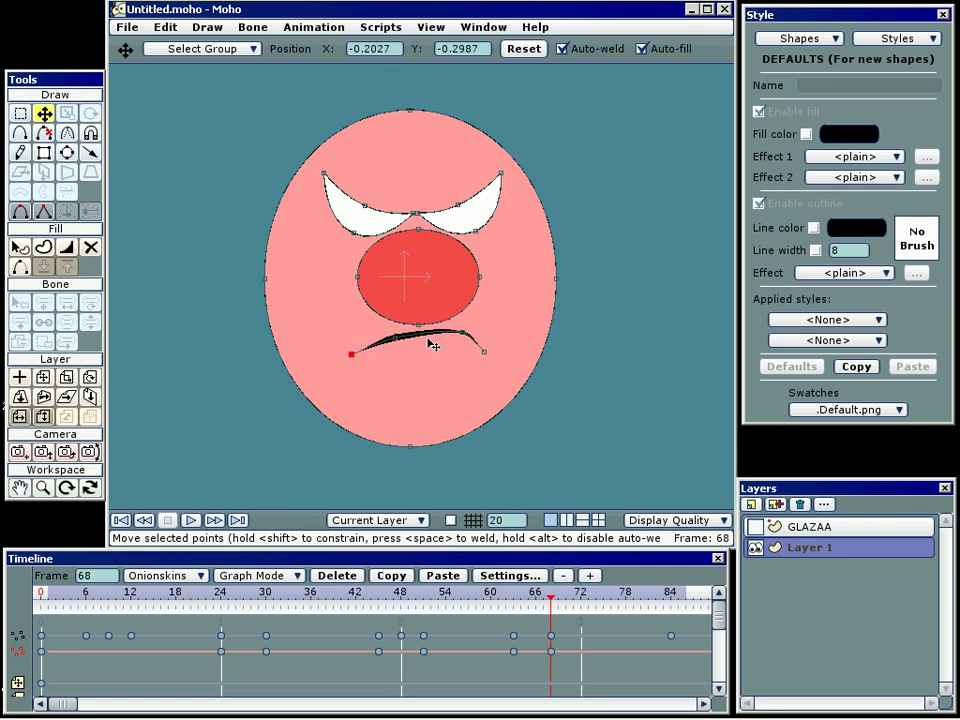
left_click_drag(467, 339, 460, 334)
left_click(390, 340)
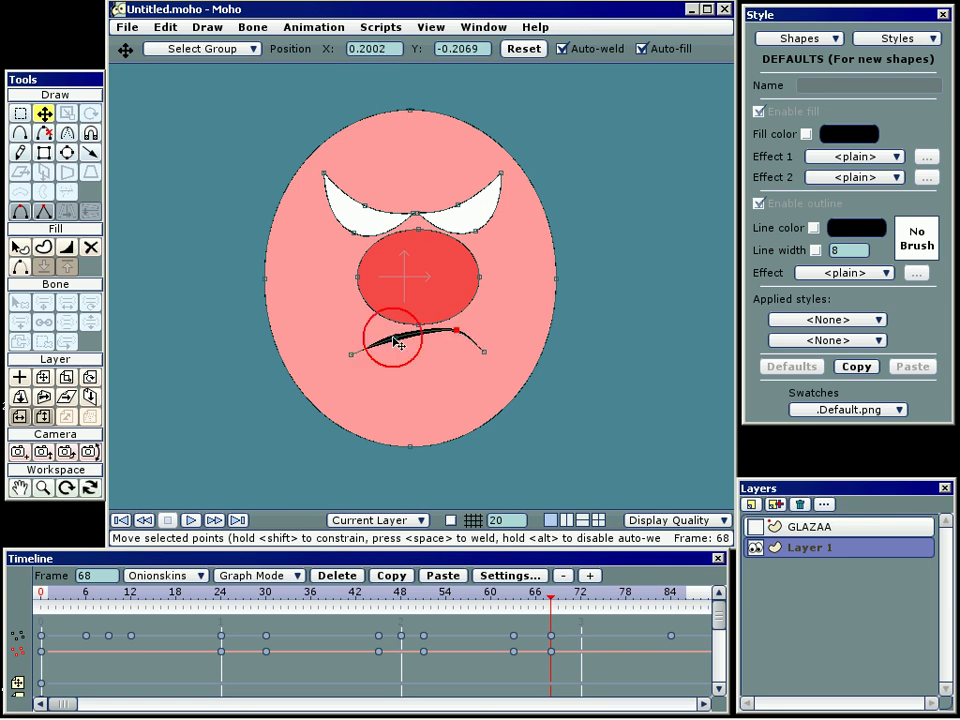
Step: At frame 84, deepen the frown by raising both inner points, nudging the left corner inward and lifting the right corner
left_click(548, 600)
left_click_drag(548, 604, 672, 612)
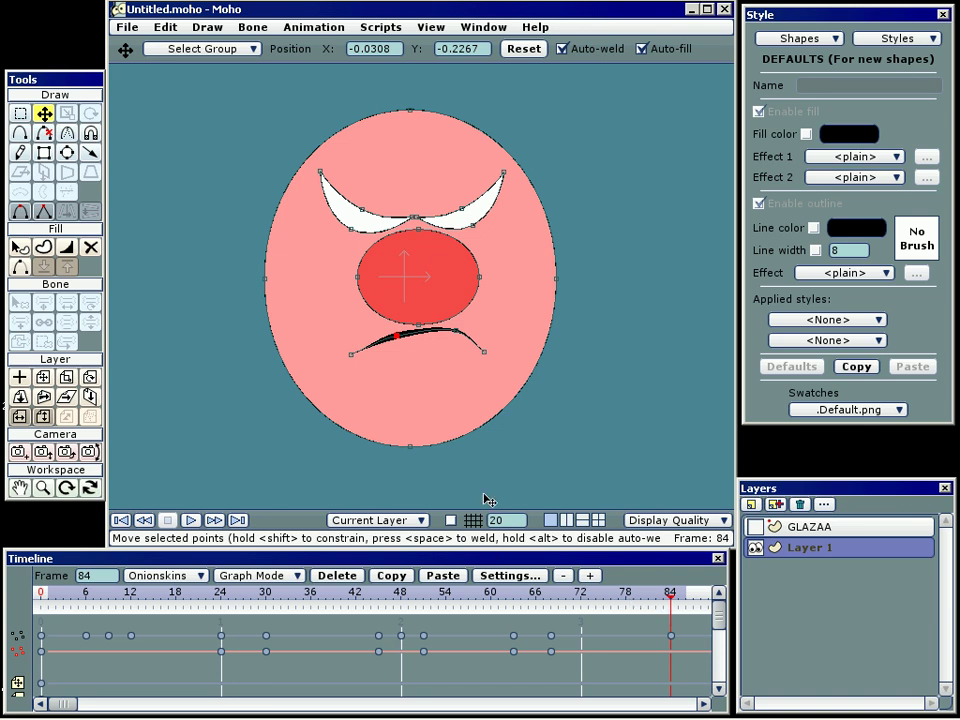
left_click(457, 332)
left_click_drag(463, 338, 466, 334)
left_click(399, 332)
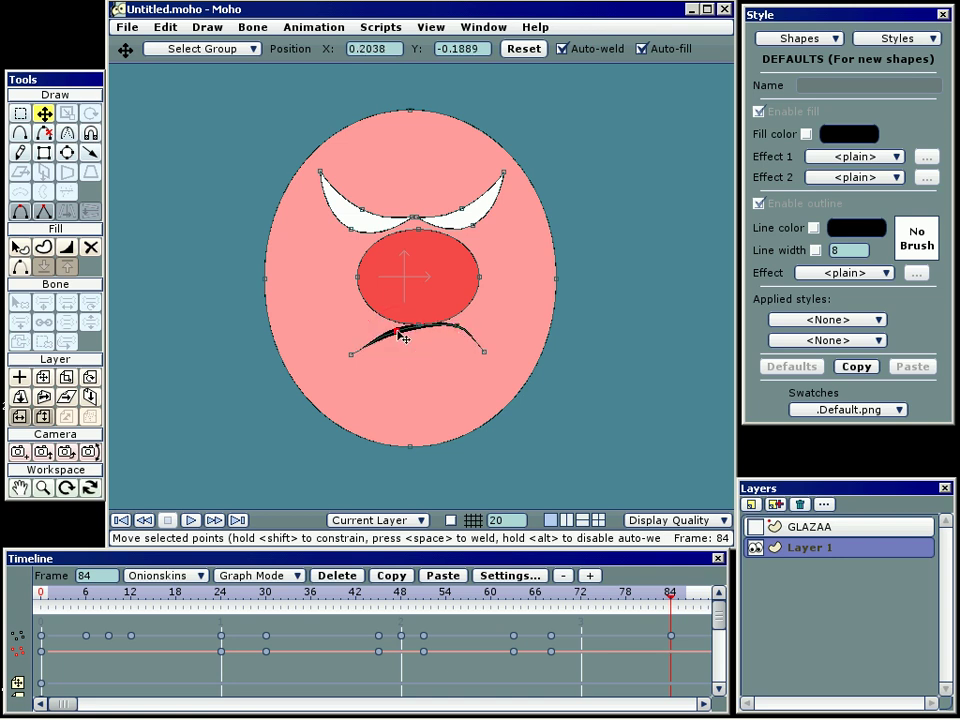
left_click_drag(404, 339, 406, 341)
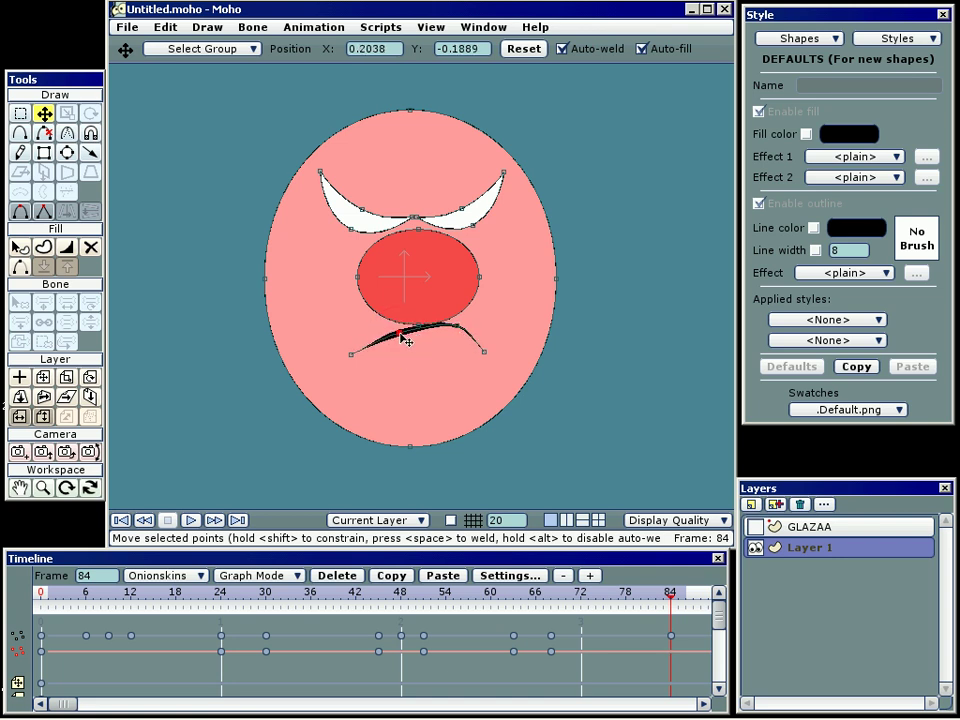
left_click(354, 354)
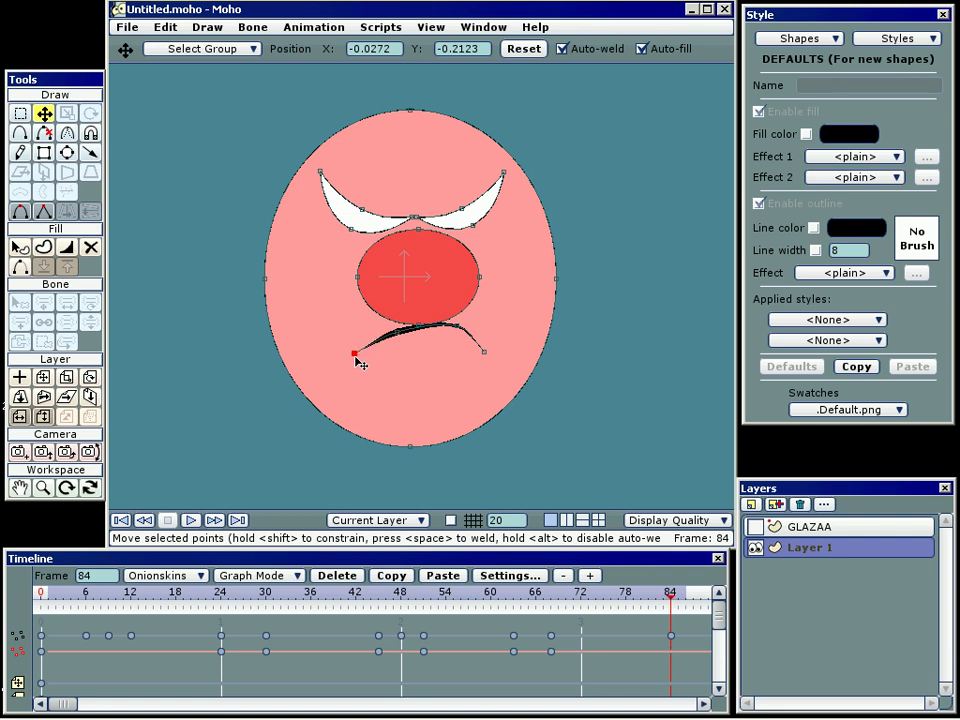
left_click_drag(485, 352, 491, 346)
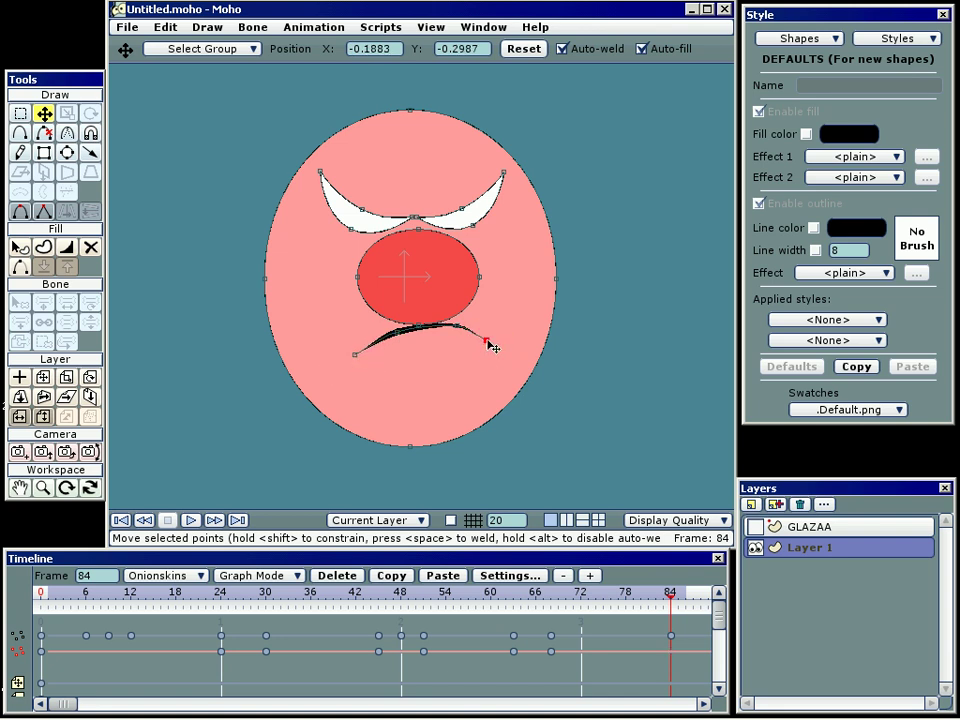
Step: Check the mouth movement between frames 72 and 85, and play the whole animation from the start
left_click(672, 598)
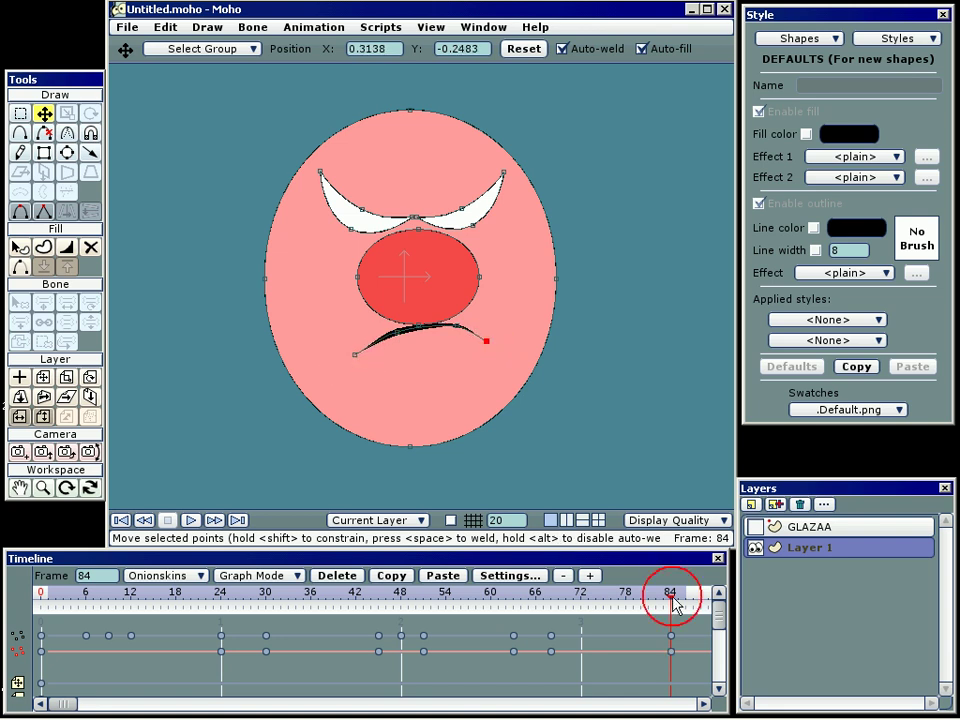
left_click_drag(671, 600, 580, 600)
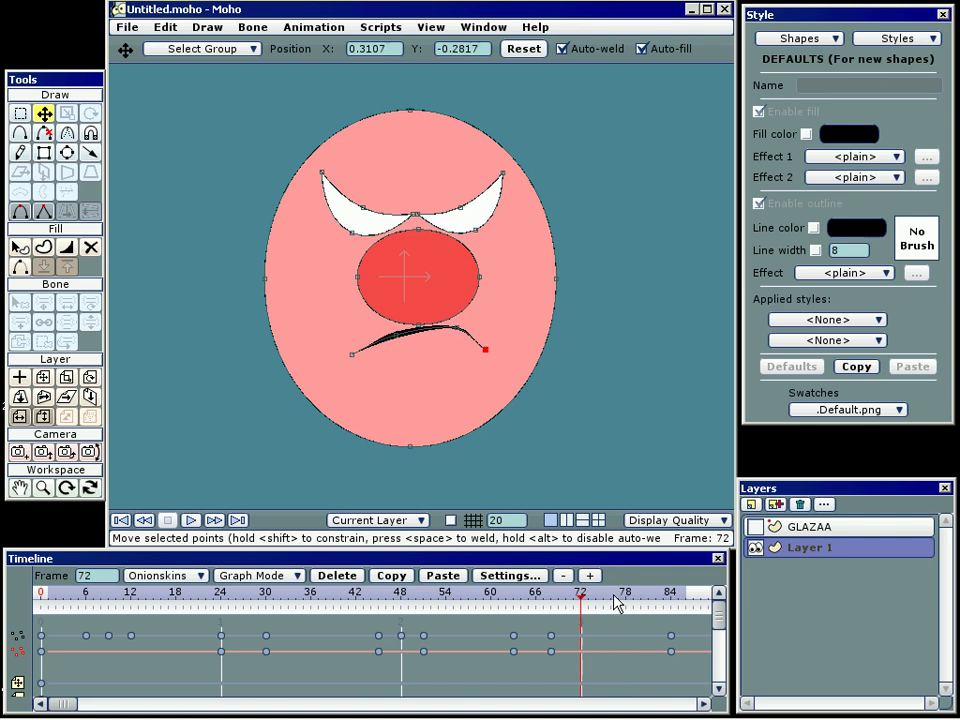
left_click(671, 600)
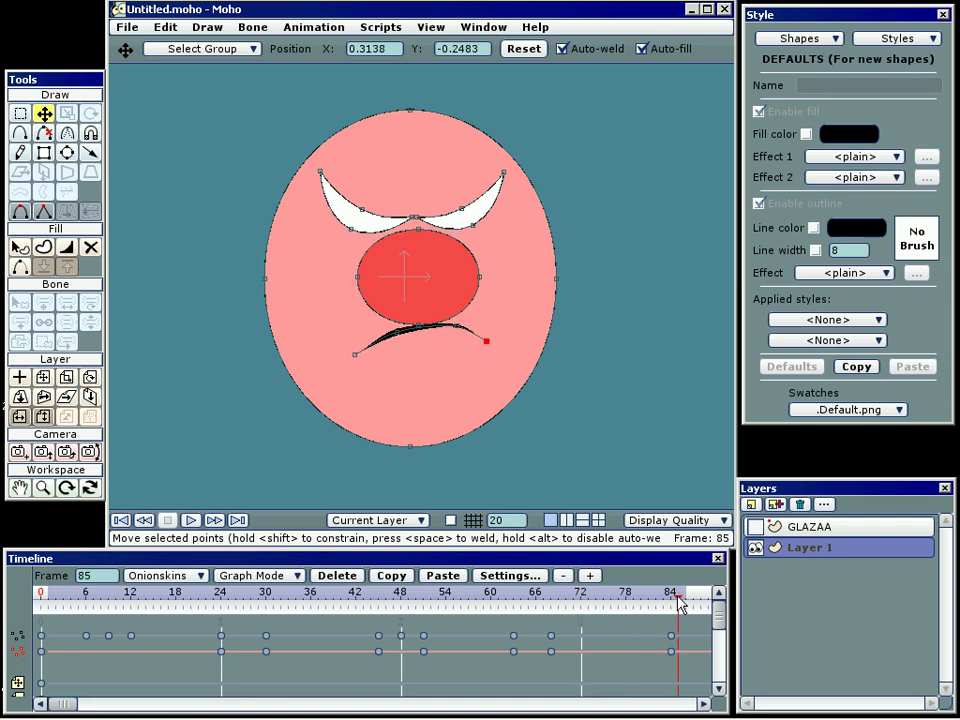
left_click(121, 520)
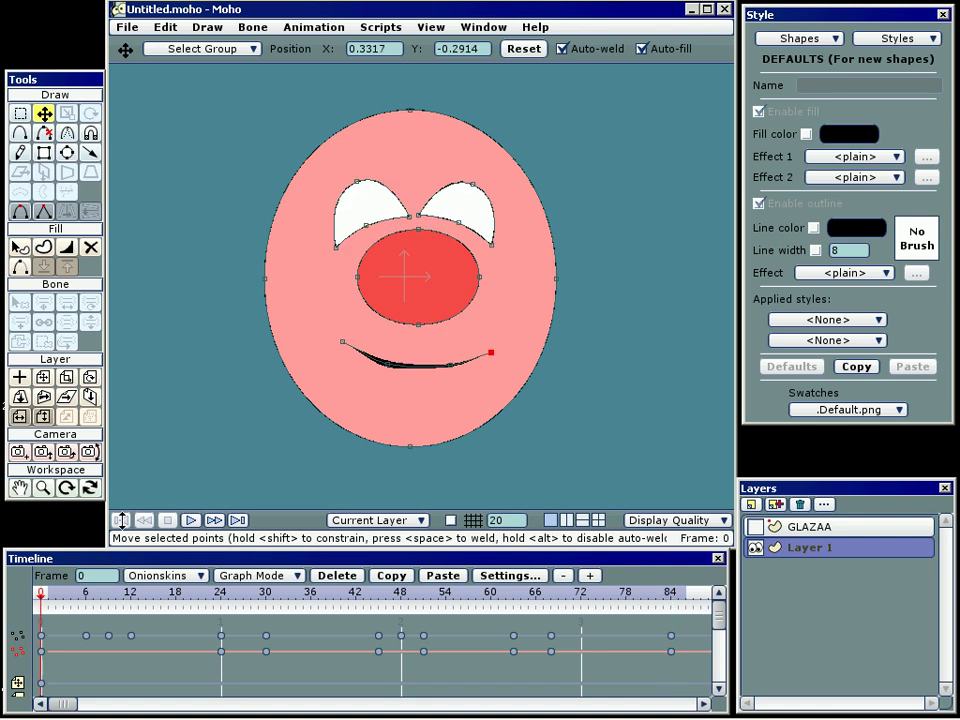
left_click(191, 521)
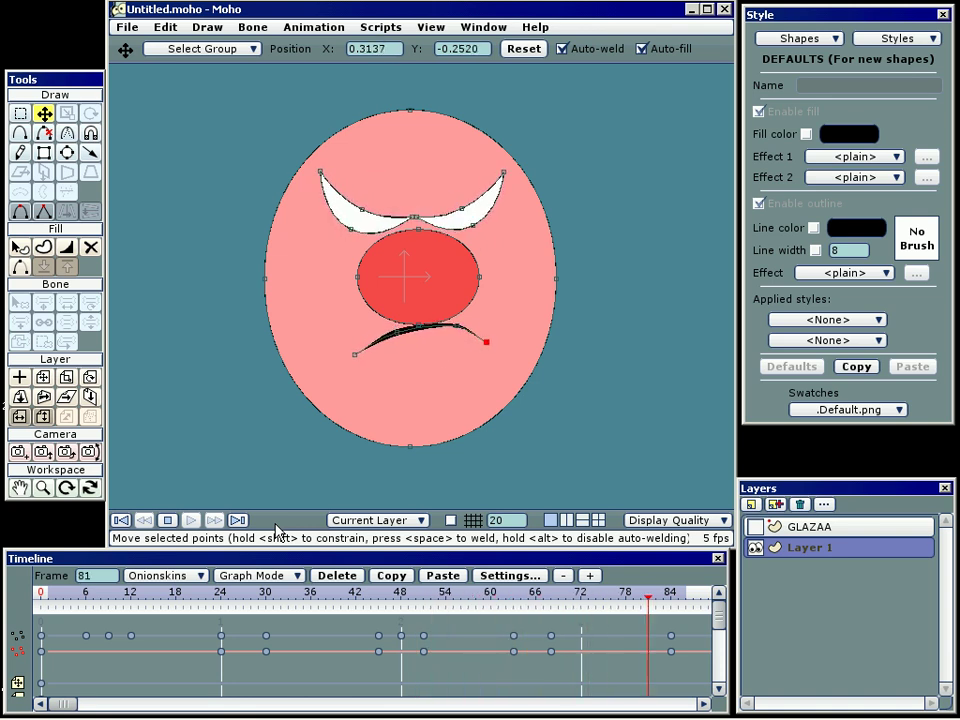
left_click(168, 521)
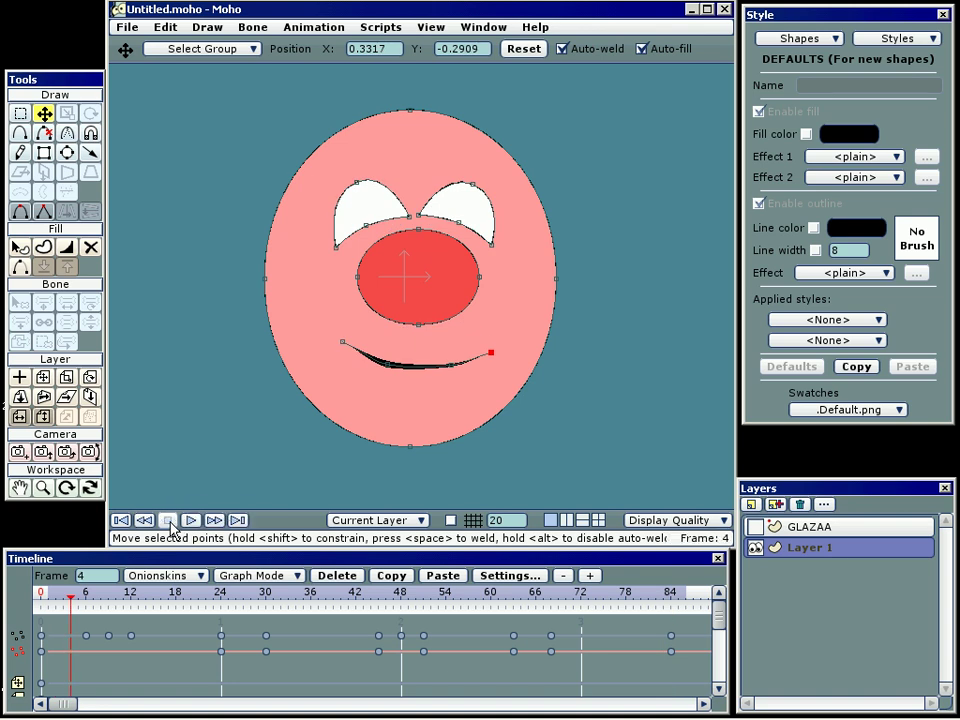
Step: Show the GLAZAA layer, check the pupils against the eyes up to frame 9, and make that layer active
left_click(756, 527)
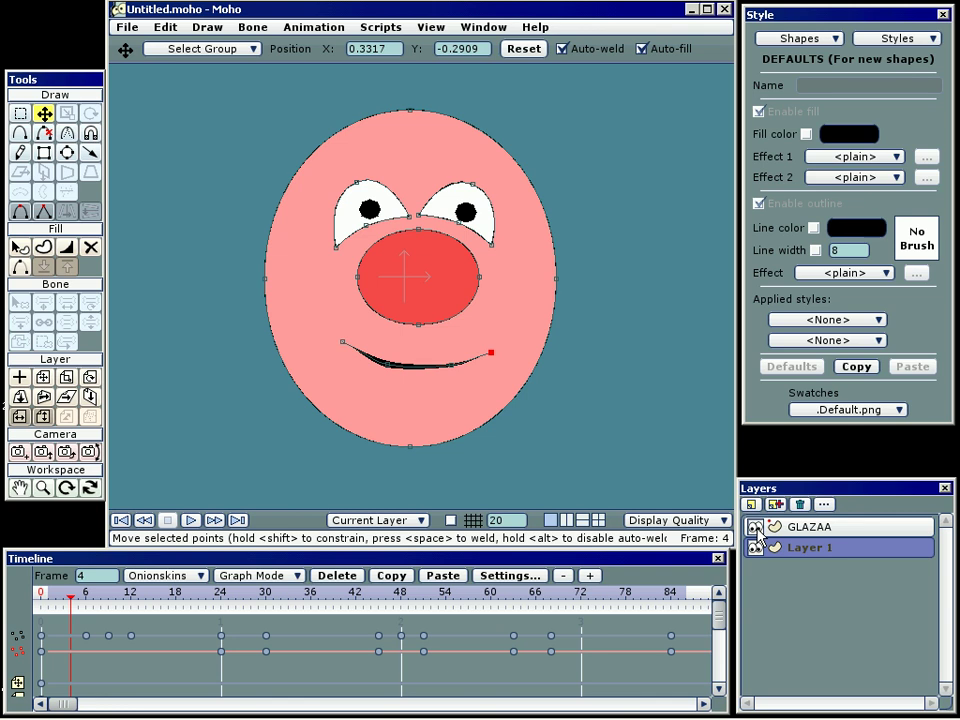
left_click(73, 598)
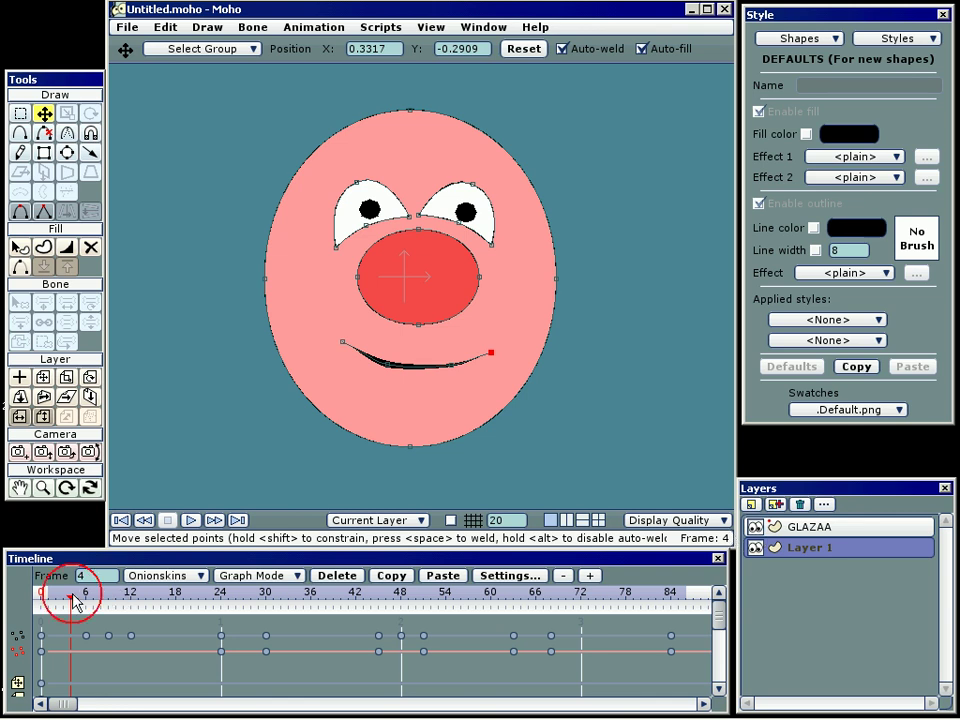
left_click_drag(73, 598, 111, 606)
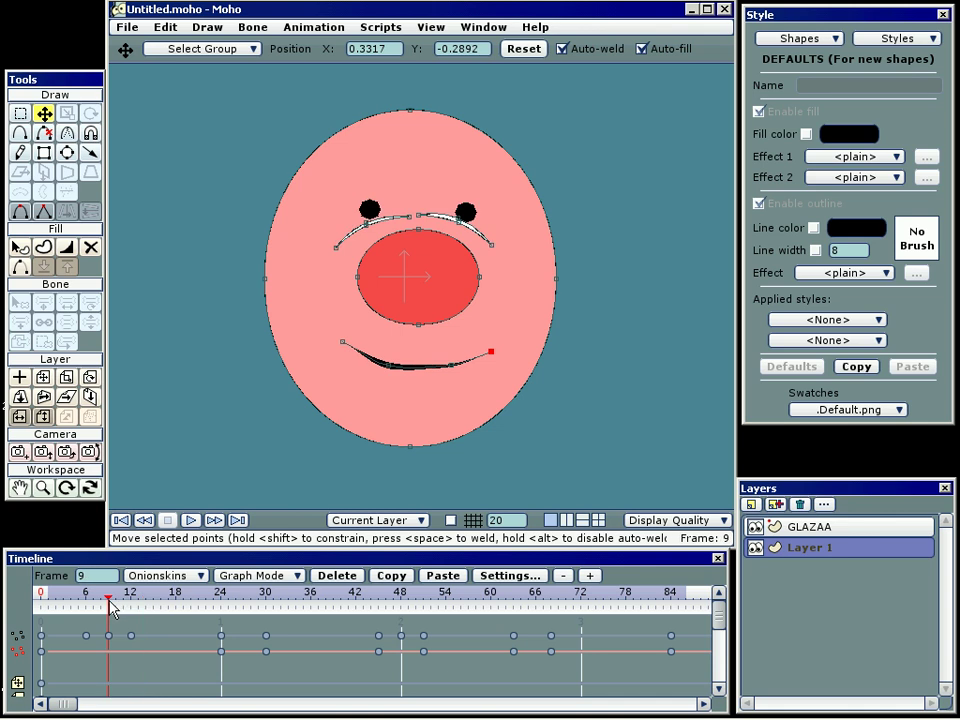
left_click(814, 530)
Step: Find frame 8 of the first blink and turn off the GLAZAA layer's animated visibility there
left_click(109, 606)
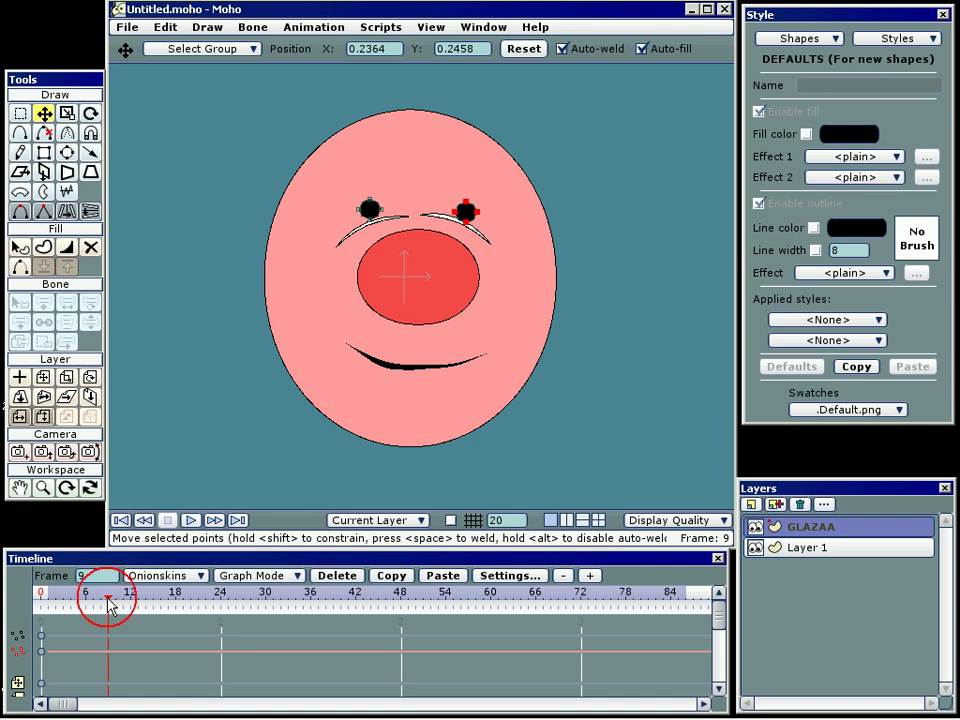
key("Right")
key("Right")
left_click_drag(104, 598, 95, 598)
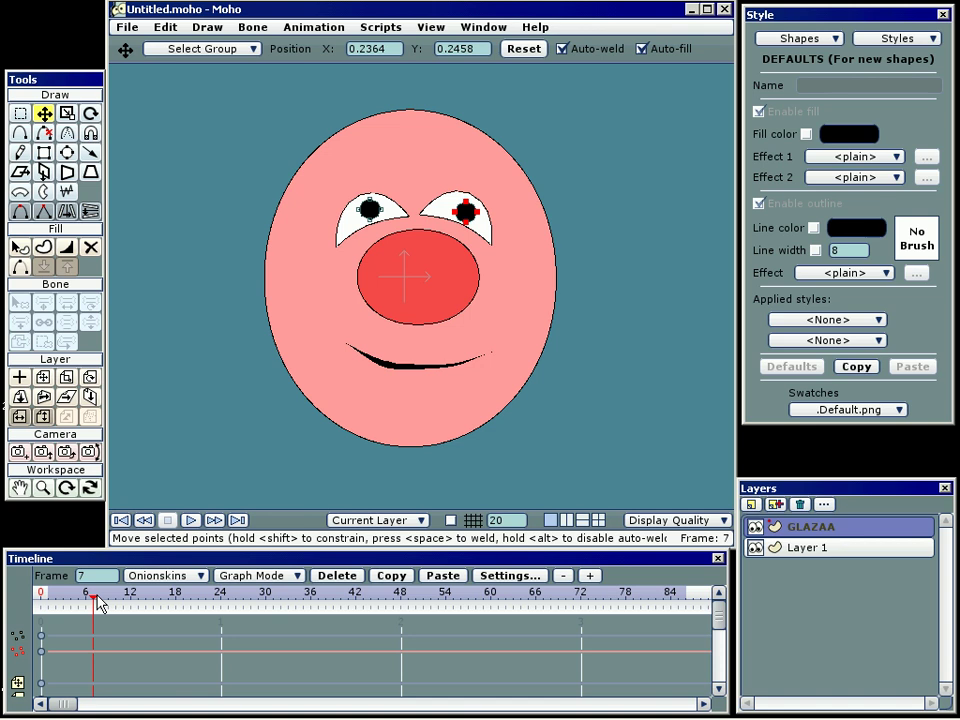
left_click(100, 598)
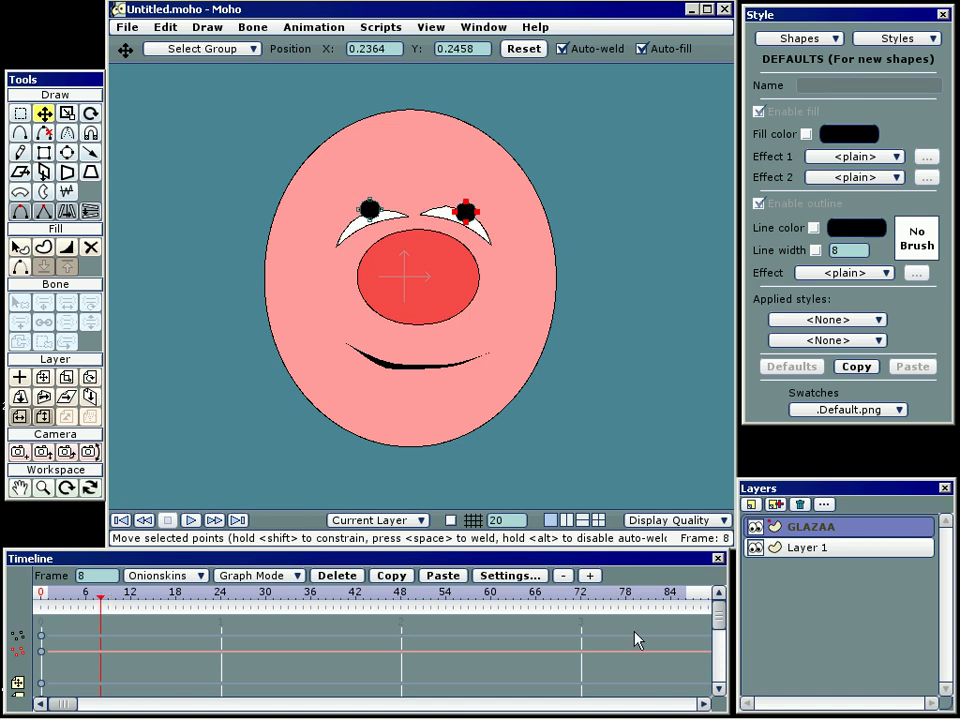
left_click(826, 506)
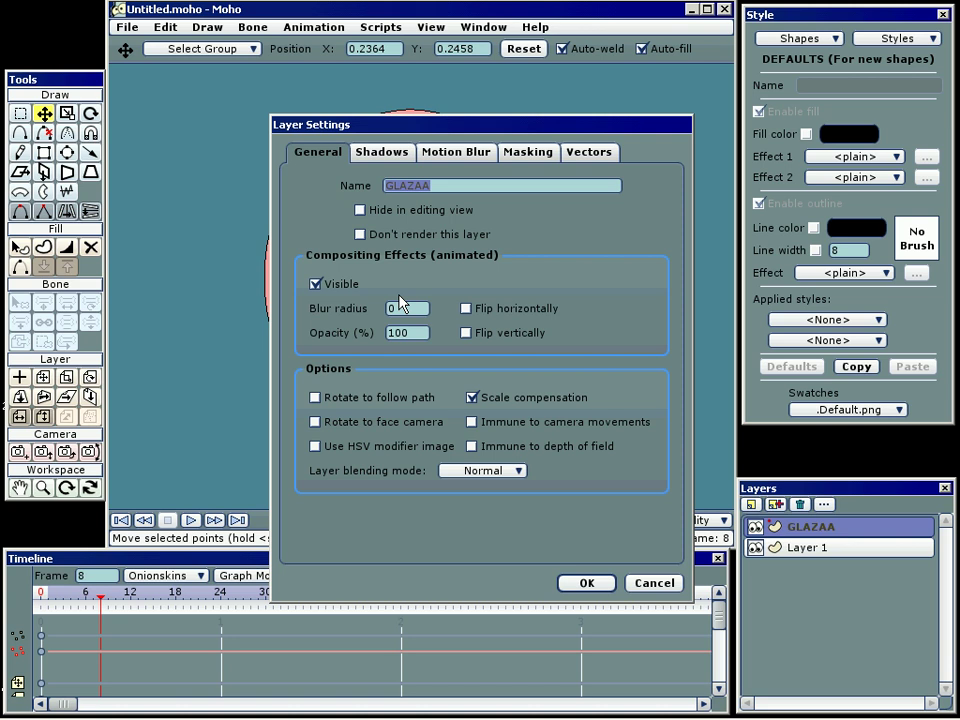
left_click(361, 211)
left_click(361, 211)
left_click(361, 210)
left_click(587, 586)
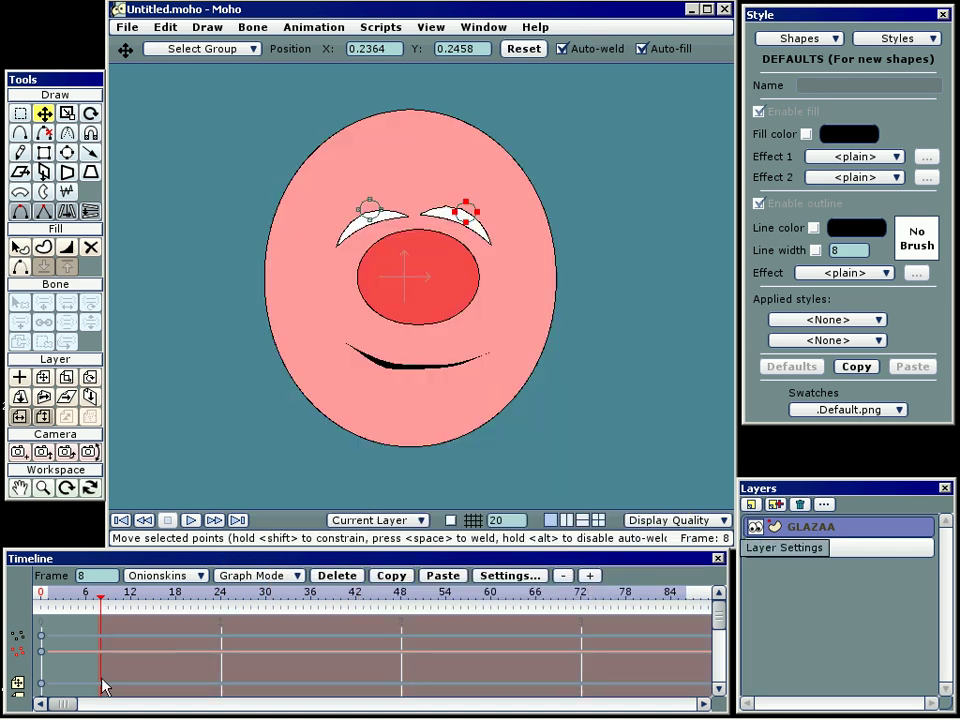
Step: At frame 11, turn the GLAZAA layer's animated visibility back on
left_click(103, 604)
left_click_drag(103, 604, 127, 604)
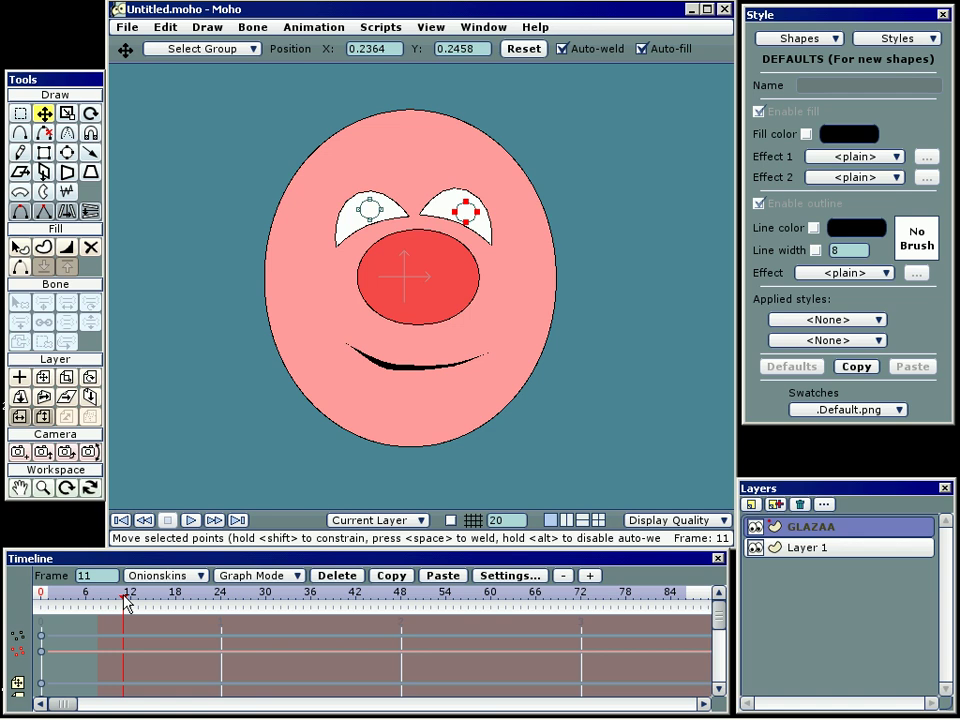
left_click(831, 505)
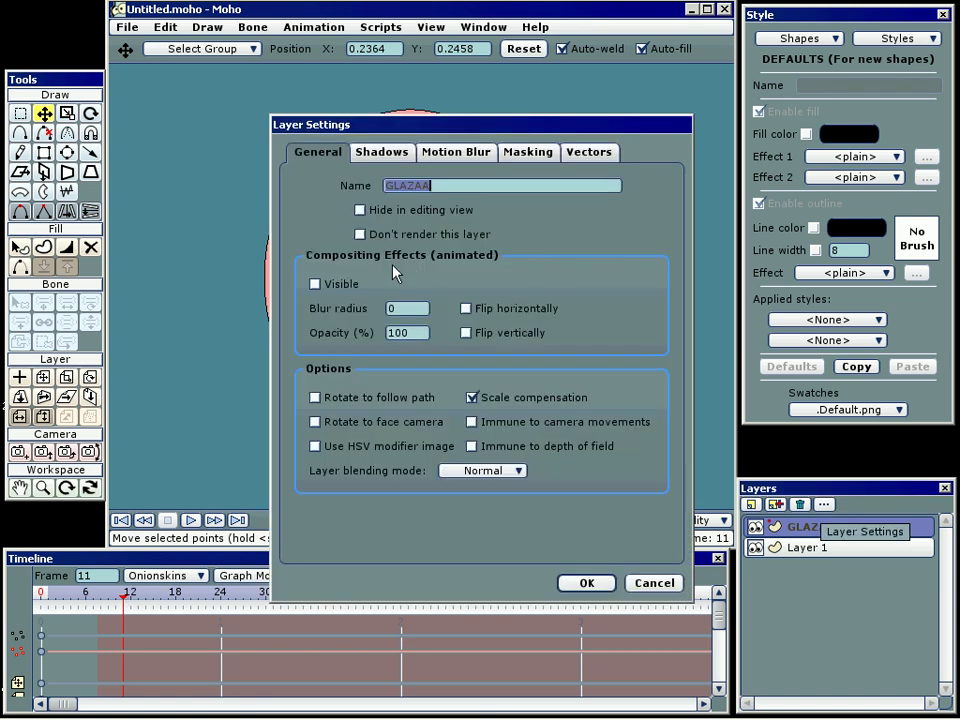
left_click(315, 284)
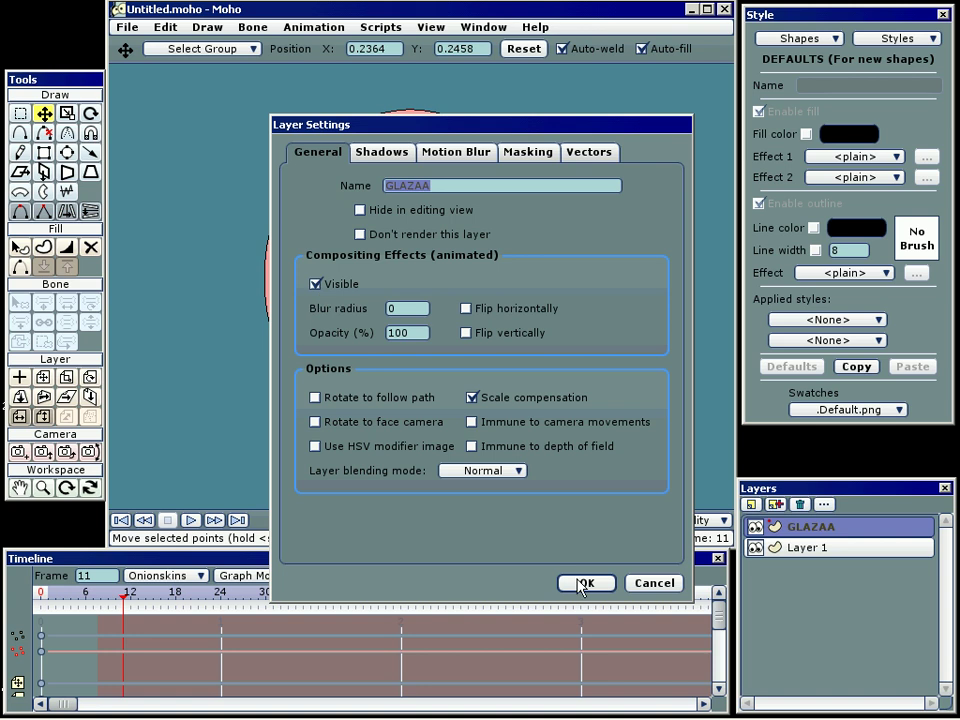
left_click(583, 584)
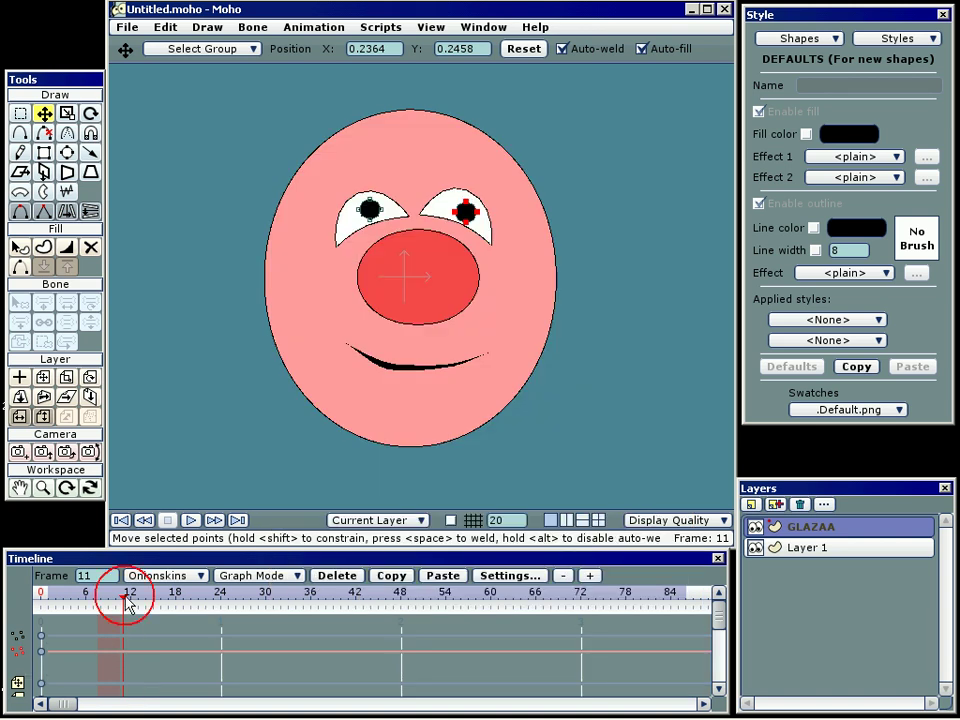
Step: Check the first blink, and turn off the GLAZAA layer's animated visibility at frame 47 for the second blink
left_click(91, 600)
mouse_move(91, 600)
left_mouse_down()
mouse_move(81, 602)
mouse_move(311, 604)
left_mouse_up()
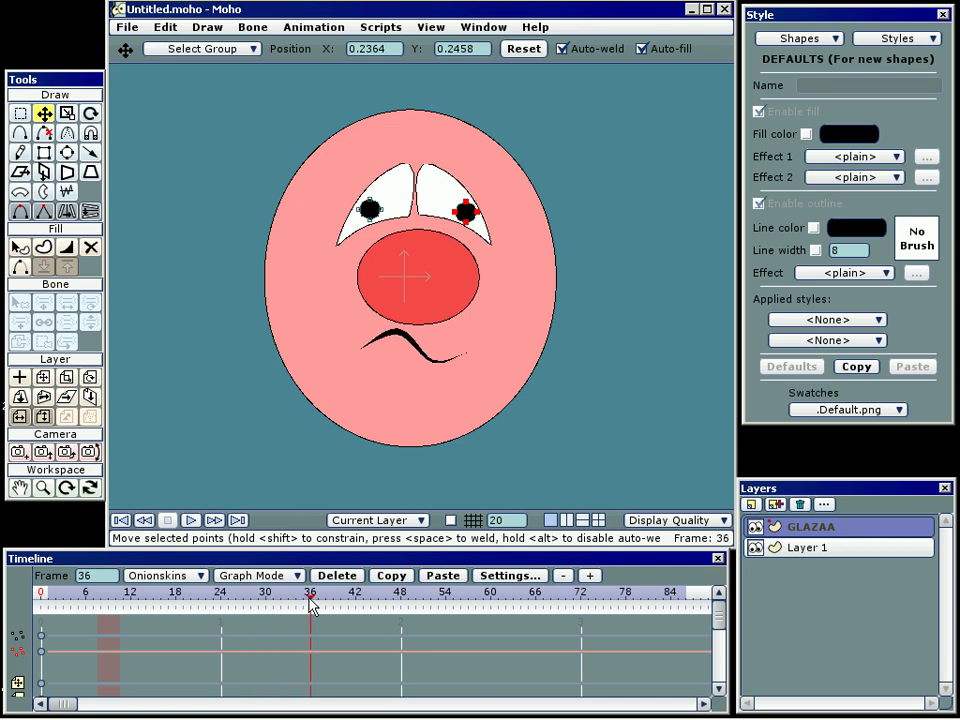
mouse_move(311, 604)
left_mouse_down()
mouse_move(405, 604)
mouse_move(388, 604)
mouse_move(397, 606)
left_mouse_up()
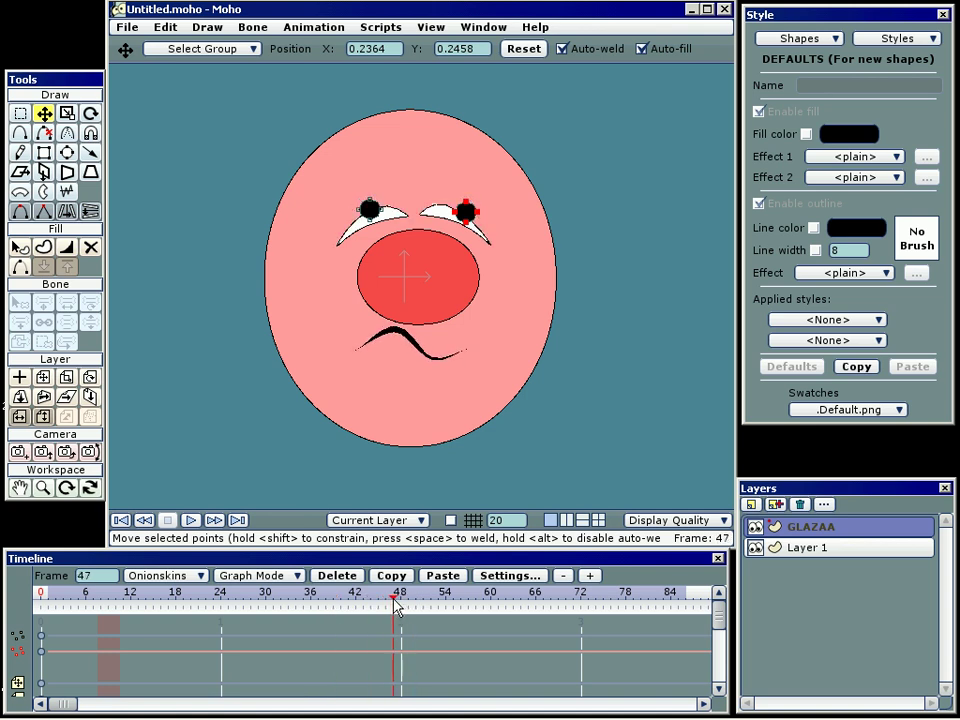
left_click(824, 504)
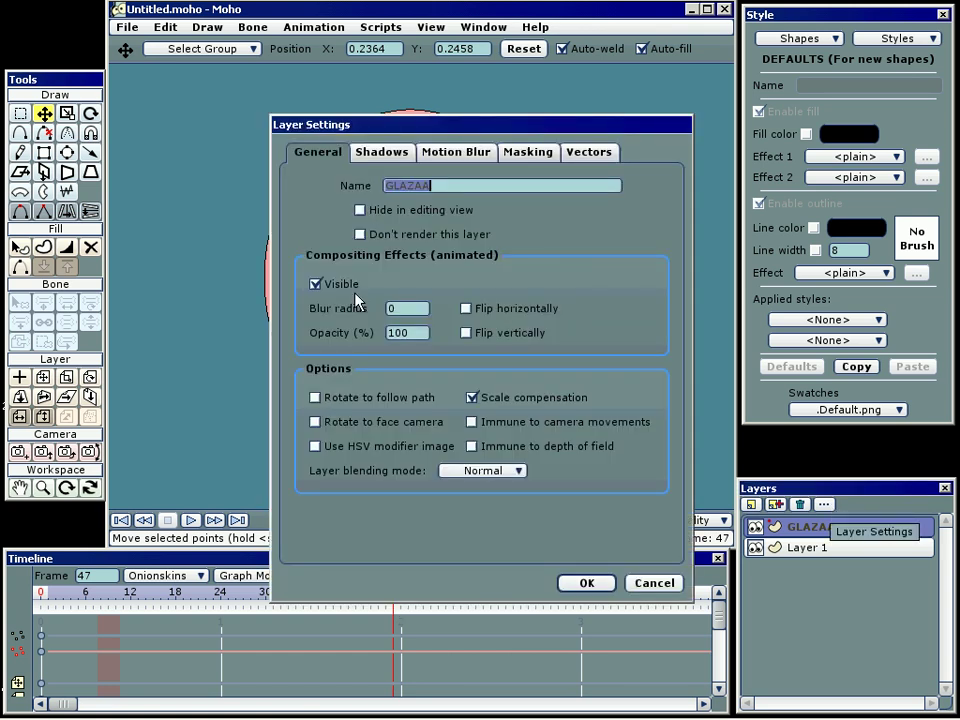
left_click(316, 286)
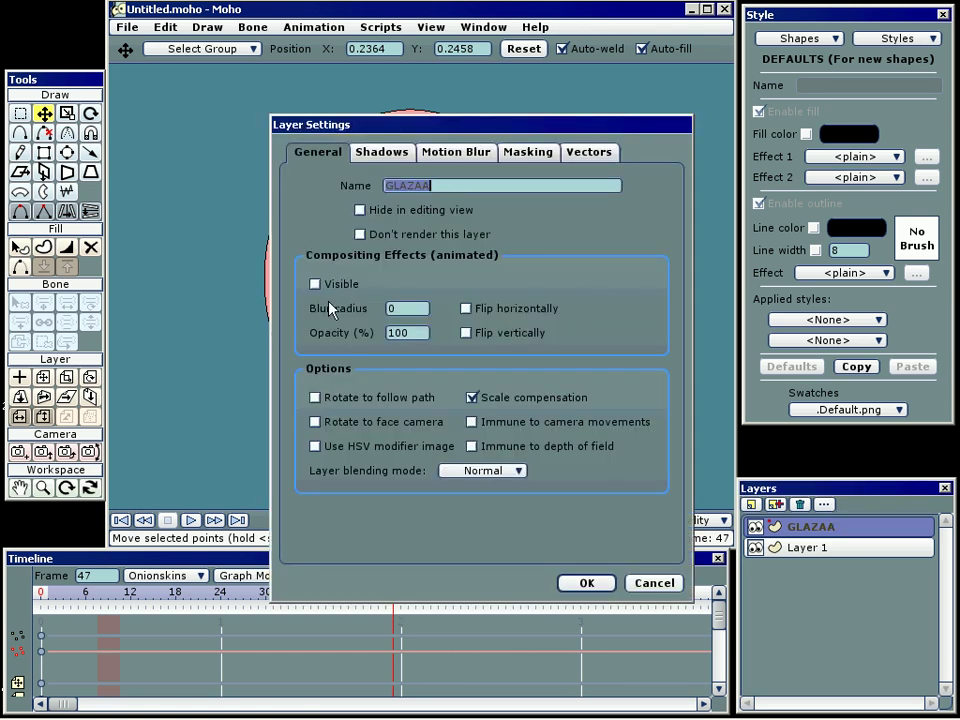
left_click(604, 586)
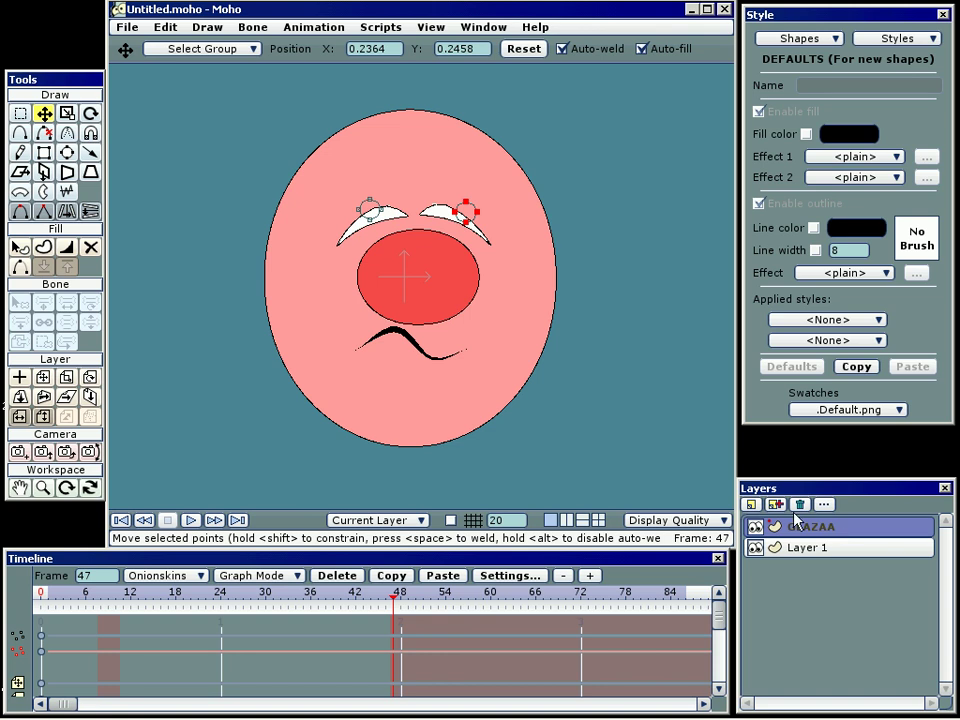
Step: At frame 50, turn the GLAZAA layer's animated visibility back on to end the second blink's hidden interval
left_click(409, 598)
left_click(420, 598)
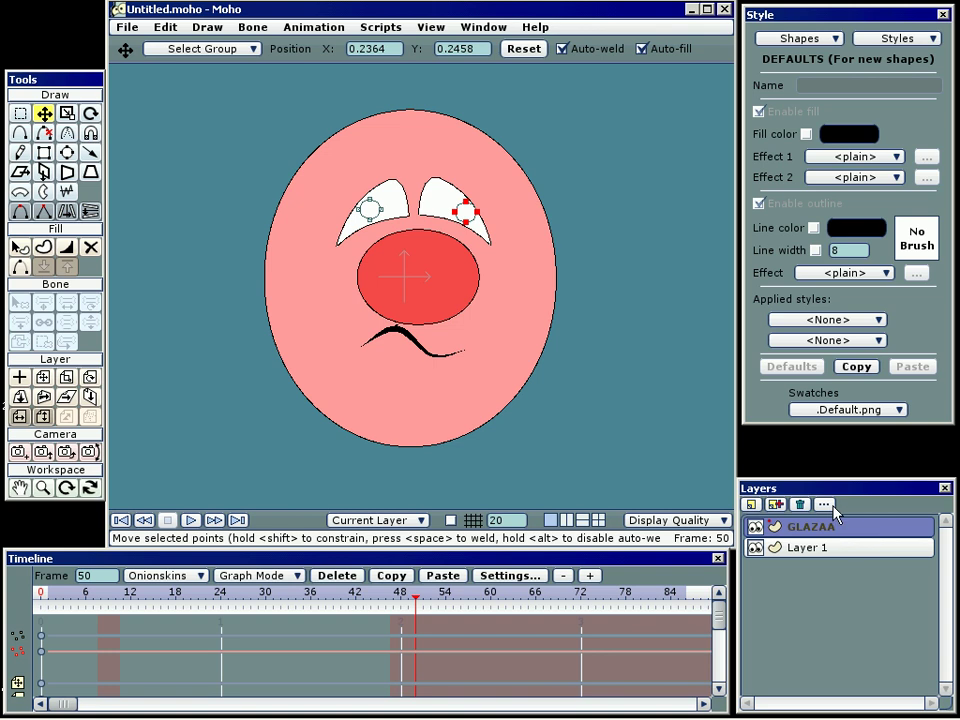
left_click(777, 505)
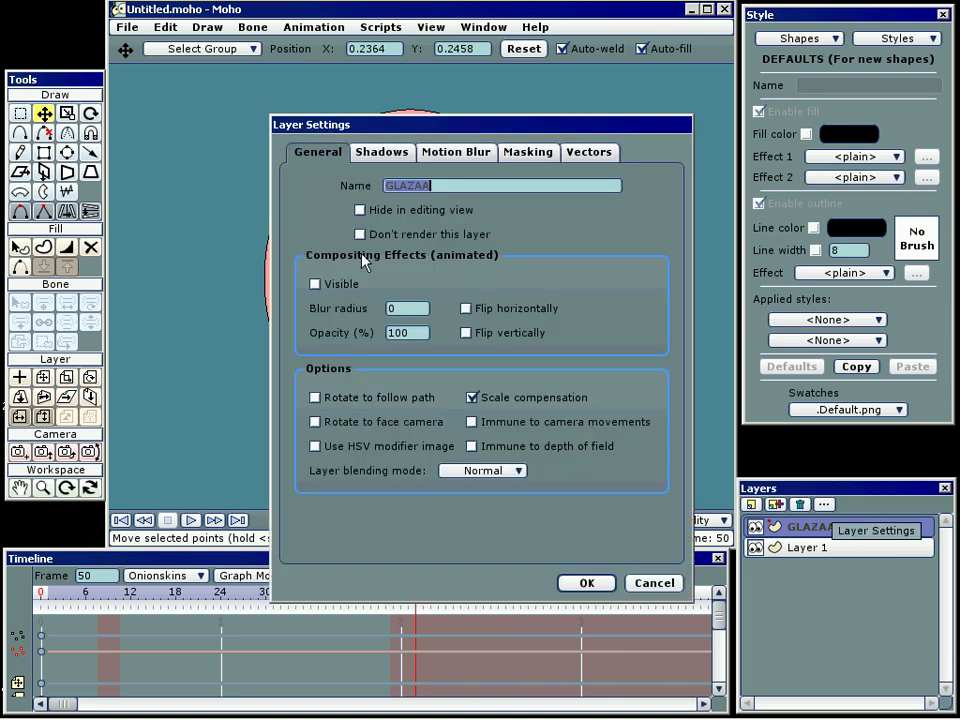
left_click(316, 284)
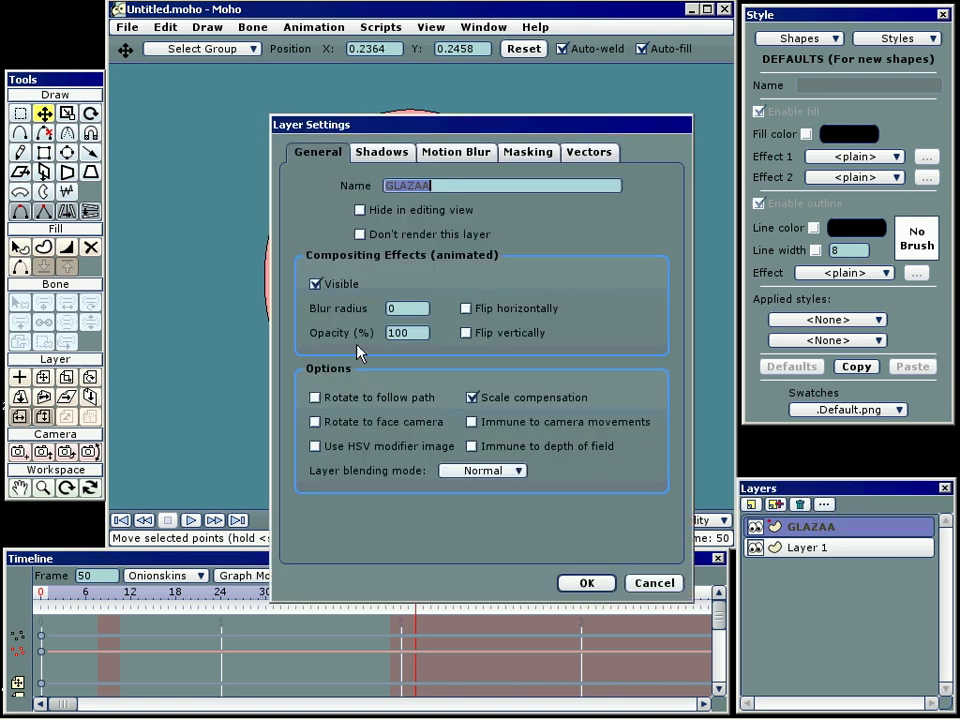
left_click(585, 582)
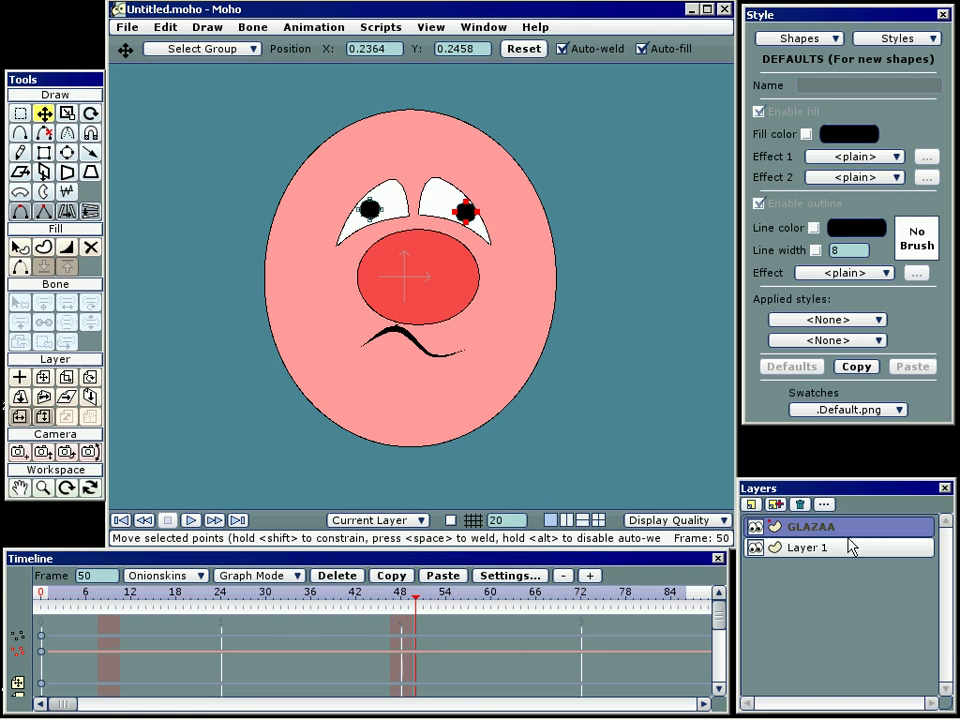
Step: Shift the GLAZAA layer to fit the eyes: about X -0.004, Y -0.011 at frame 66 and X -0.011, Y -0.036 at frame 68
left_click(417, 604)
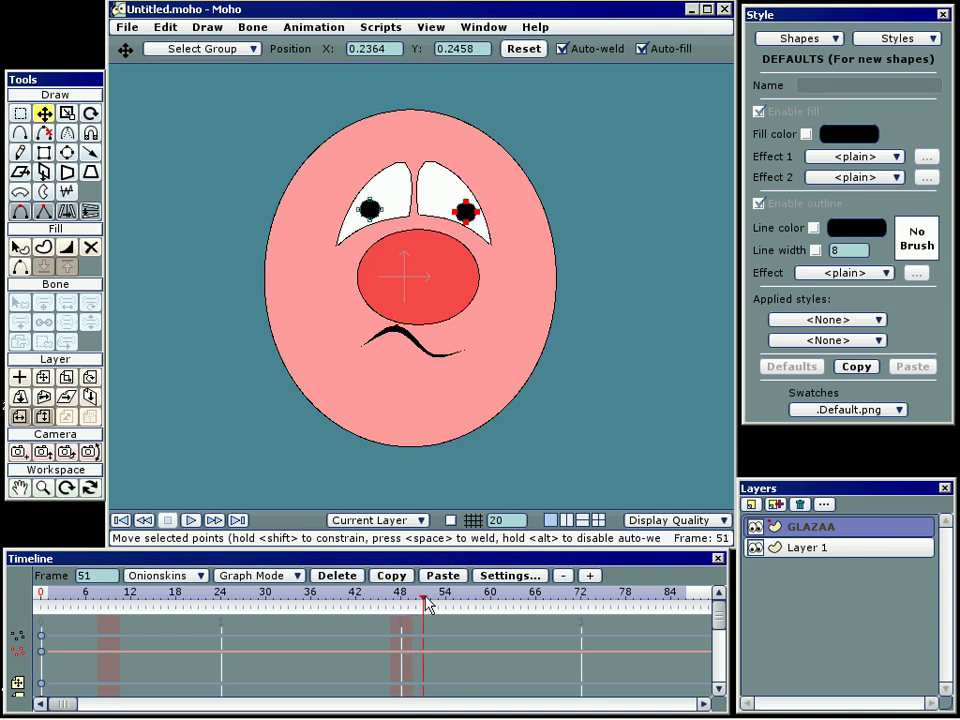
left_click_drag(427, 604, 541, 604)
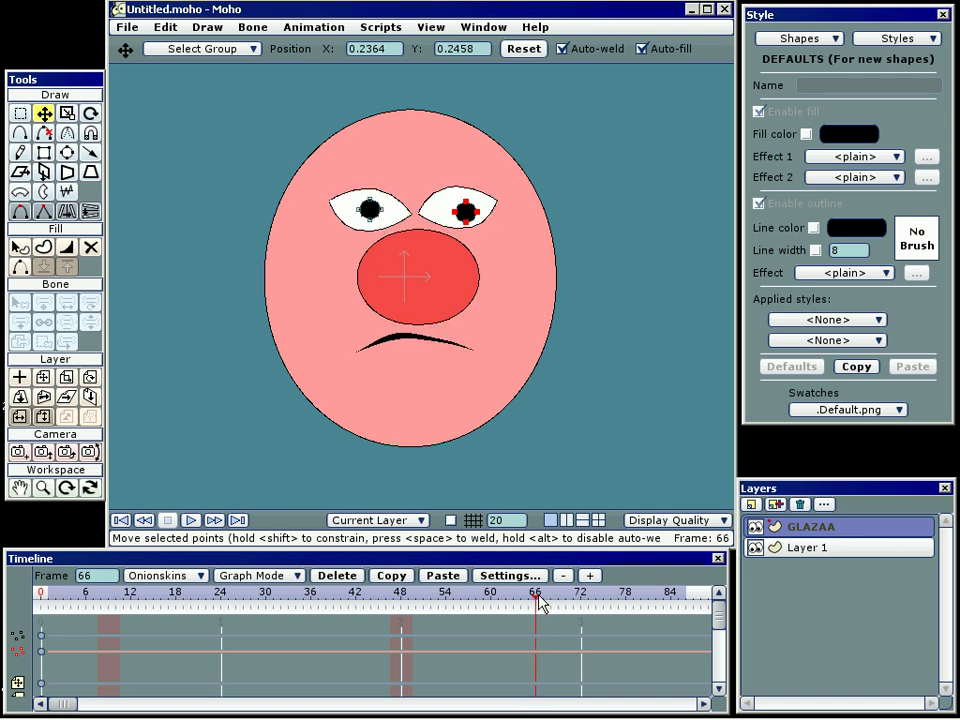
left_click(43, 378)
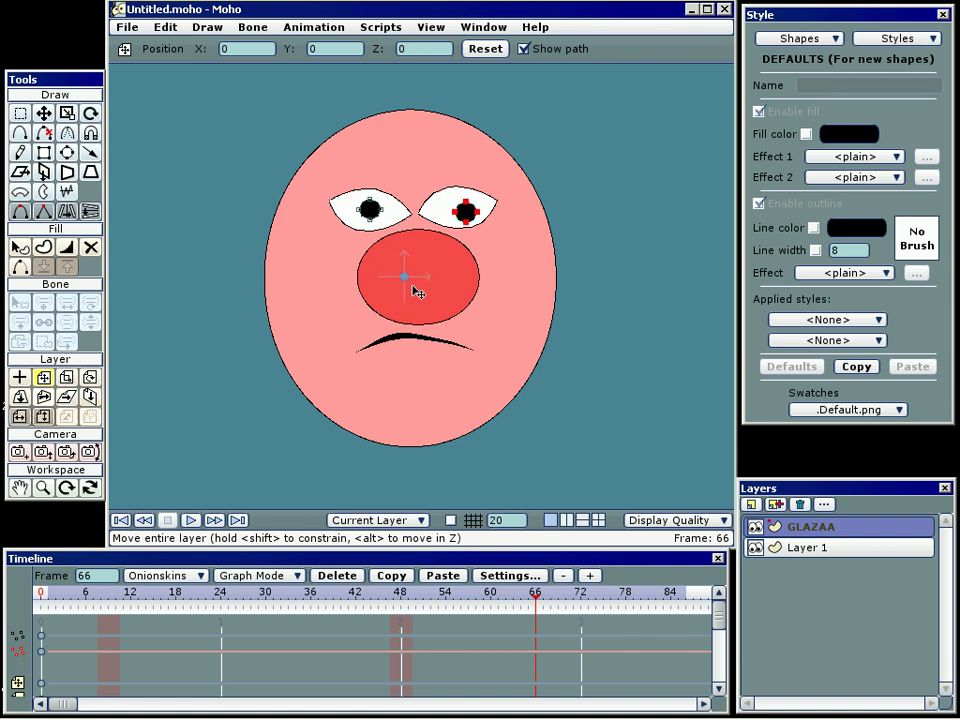
left_click_drag(418, 292, 416, 291)
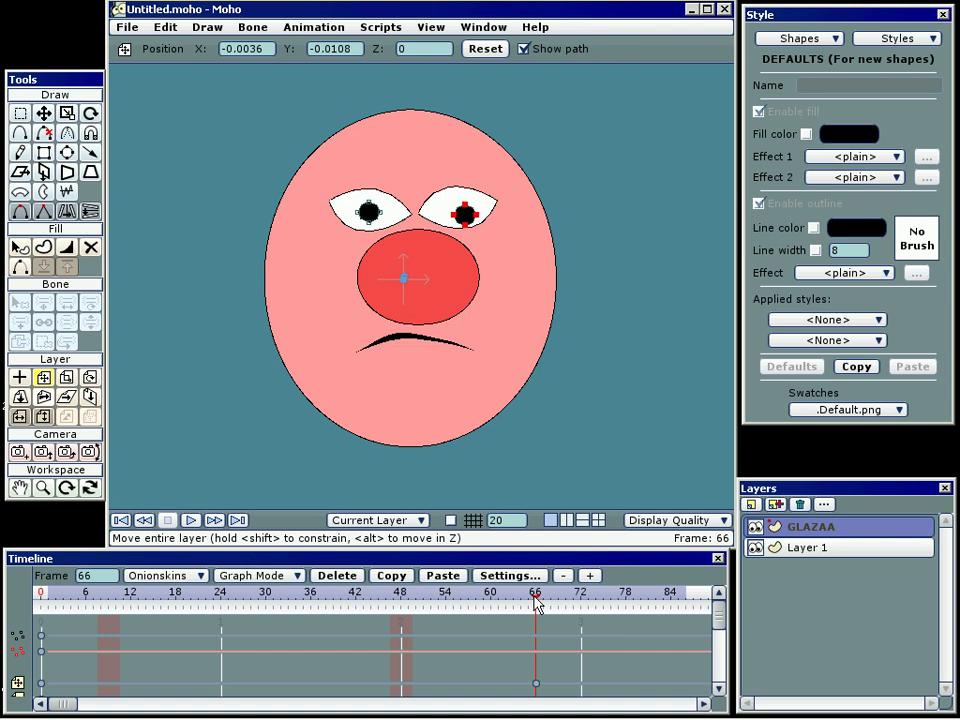
left_click_drag(537, 600, 554, 604)
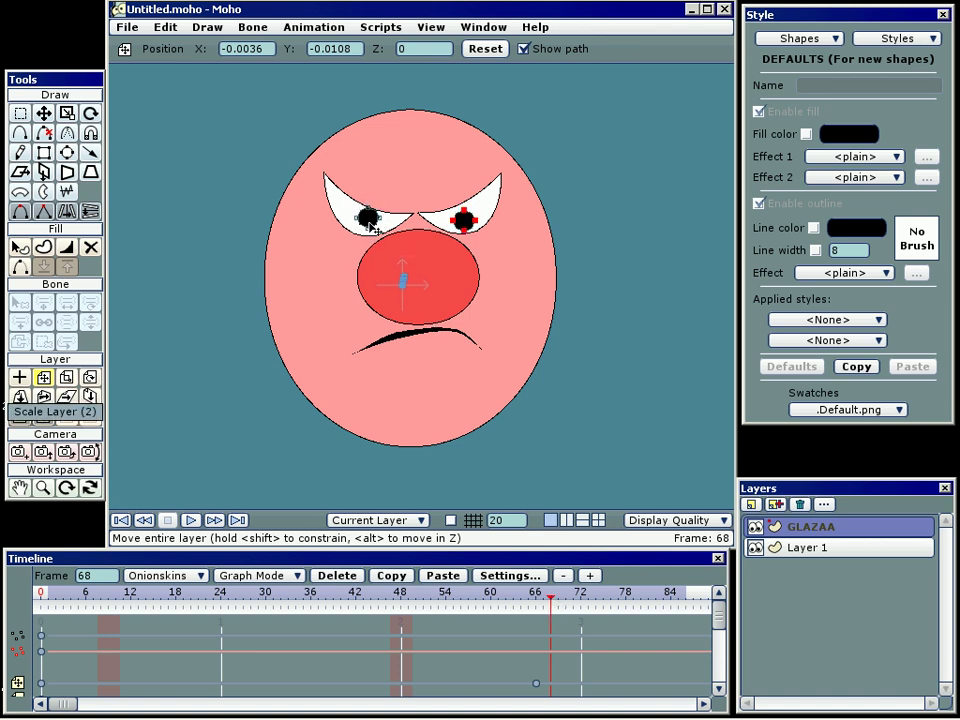
left_click_drag(370, 225, 368, 230)
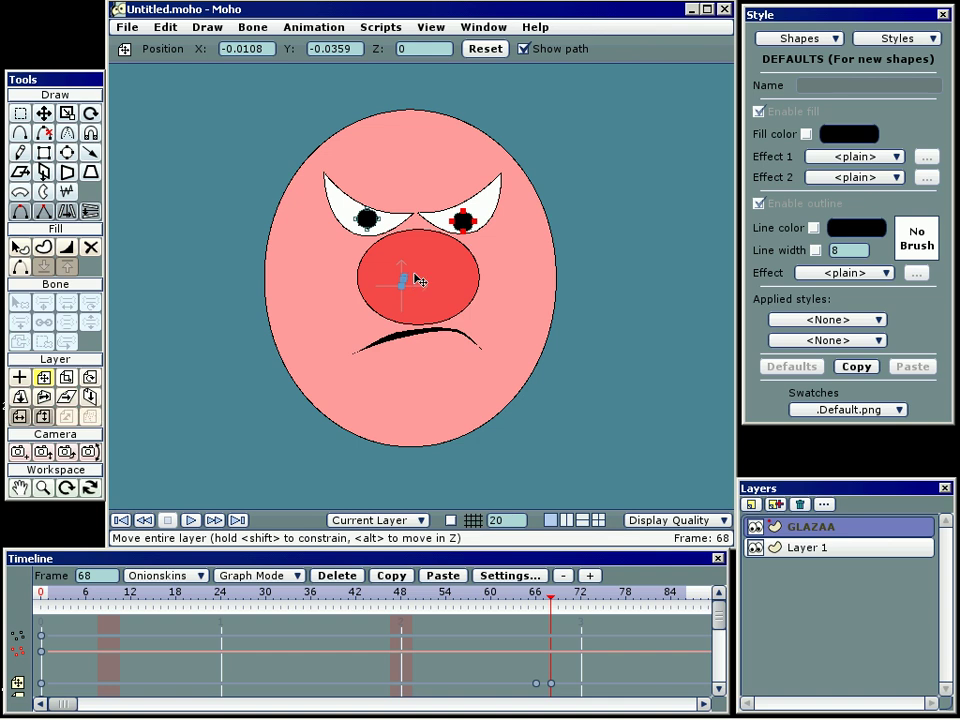
Step: At frame 76, move the GLAZAA layer slightly down to about X -0.013, Y -0.043 inside the angry eyes
scroll(407, 292, "down", 2)
scroll(407, 292, "up", 5)
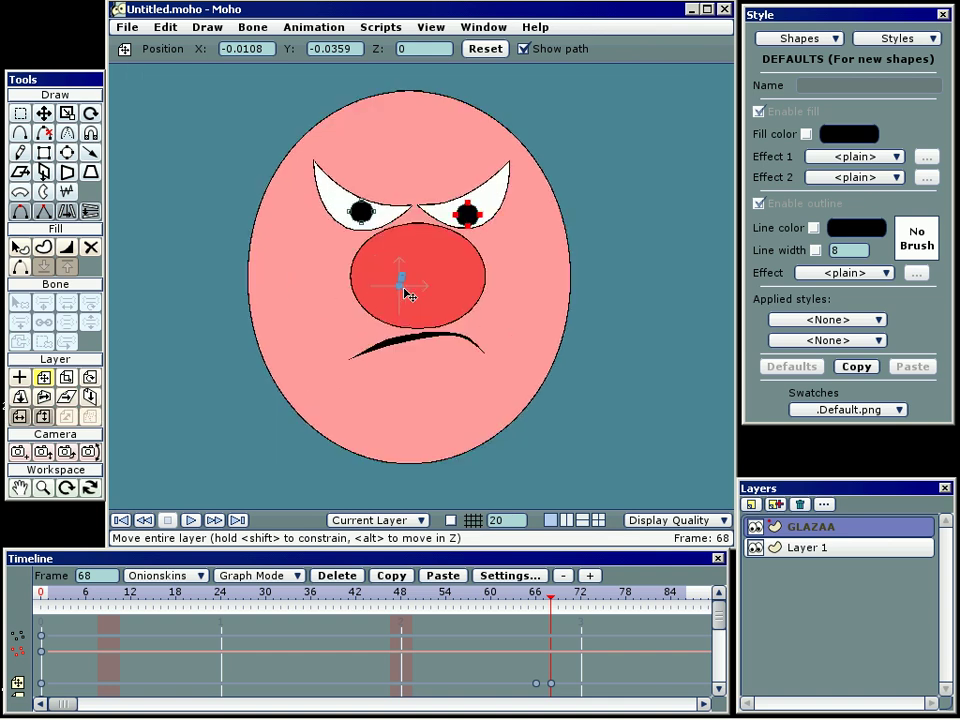
scroll(407, 292, "down", 3)
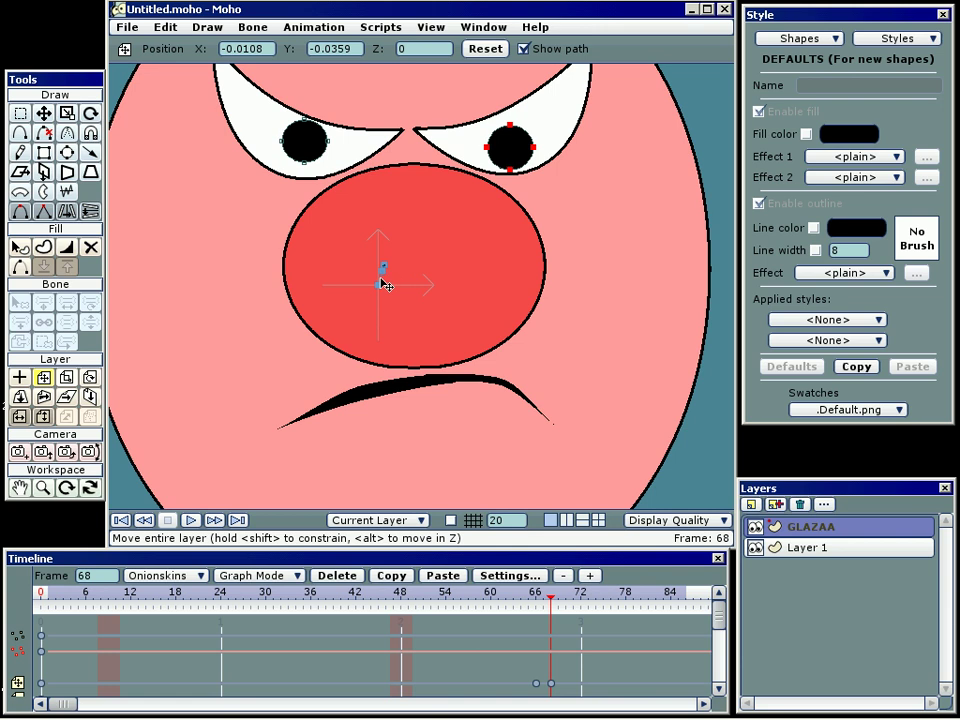
left_click(556, 604)
left_click_drag(559, 604, 615, 607)
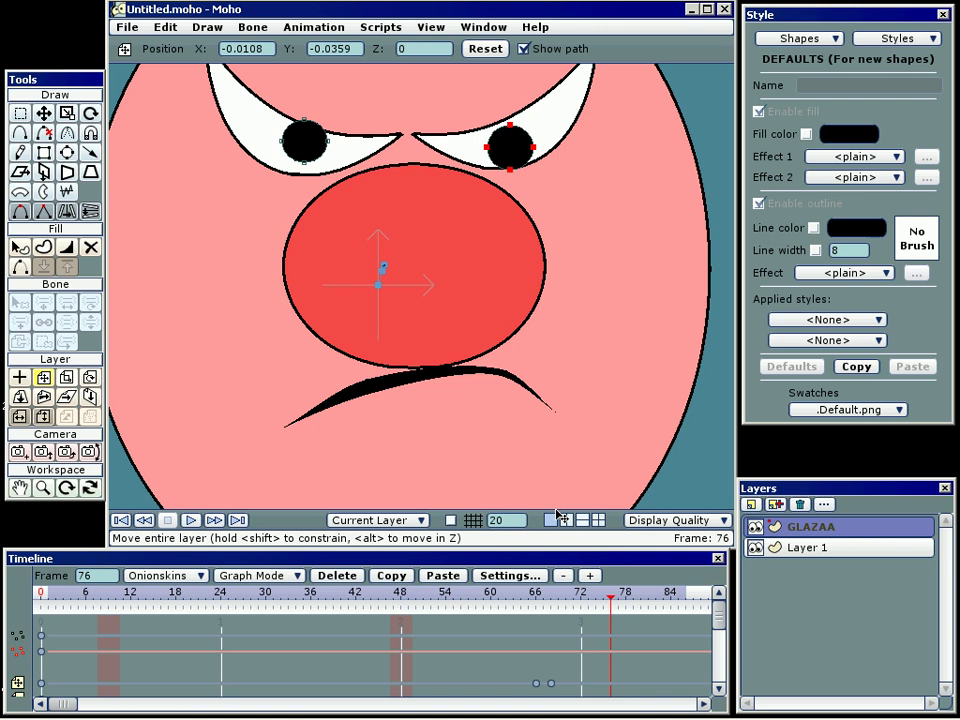
left_click_drag(300, 146, 308, 157)
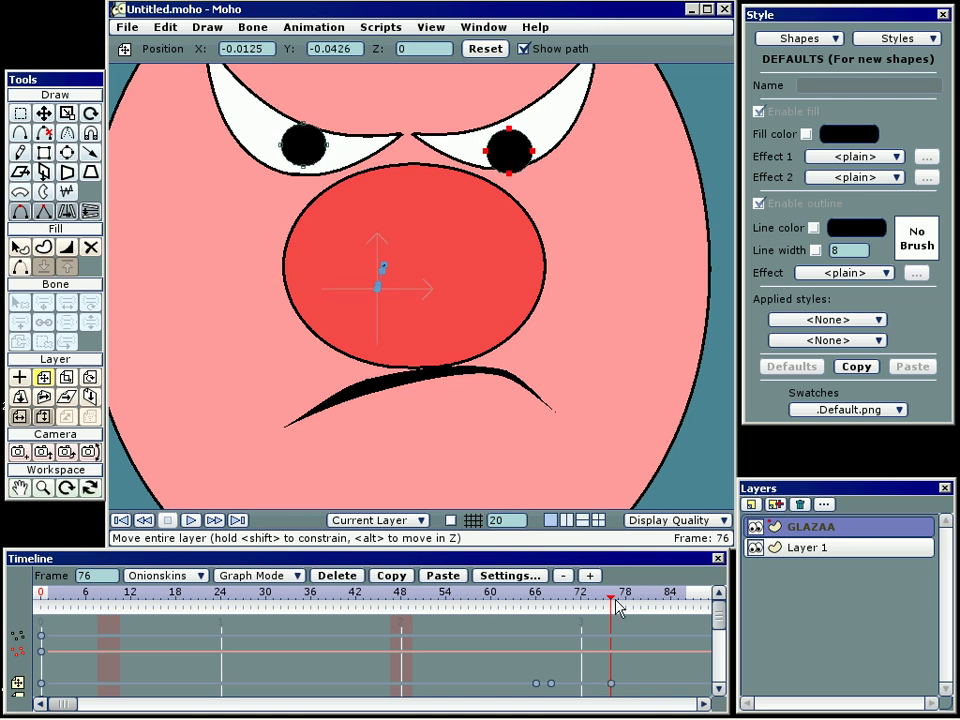
Step: Rotate the GLAZAA layer about 2.8 degrees at frame 76 to fit the pupils, and check the motion back to frame 54
left_click(90, 378)
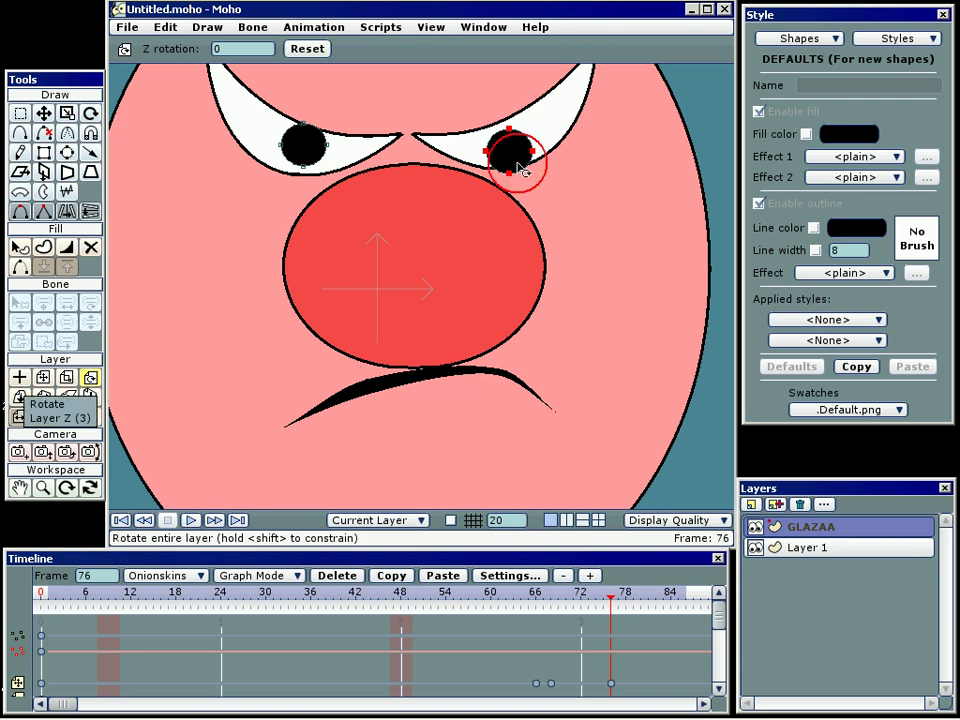
left_click_drag(518, 162, 516, 152)
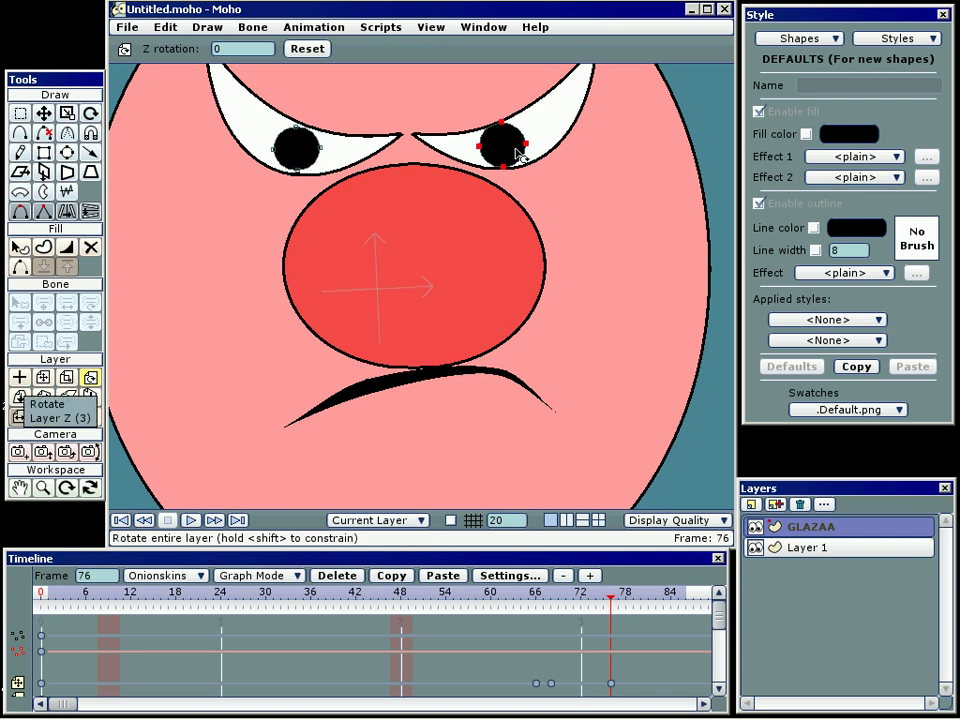
left_click(373, 300)
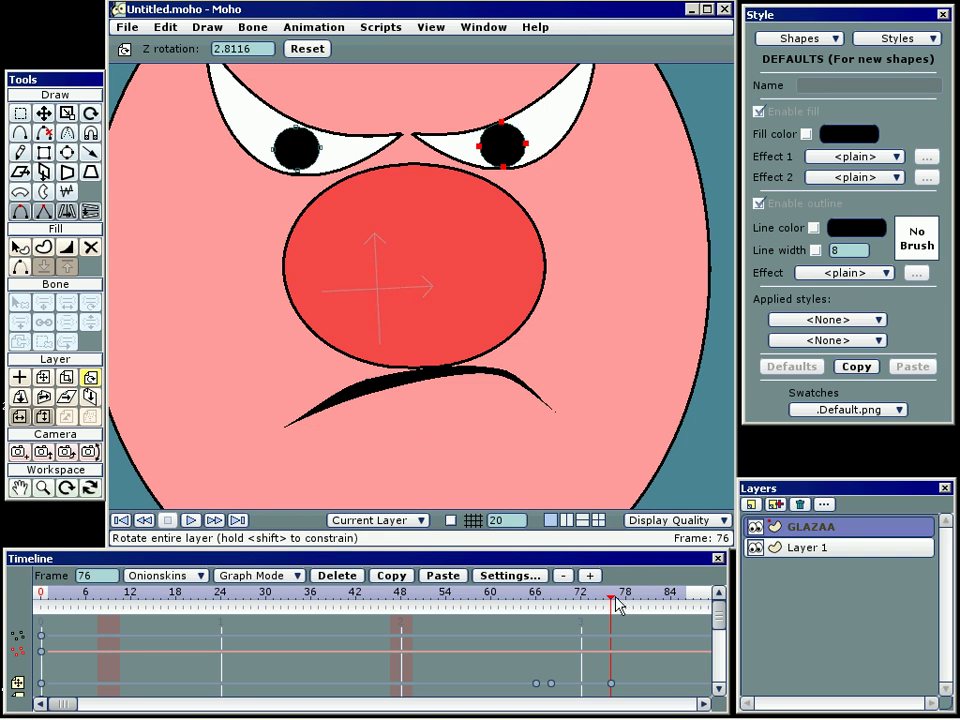
left_click_drag(614, 606, 446, 607)
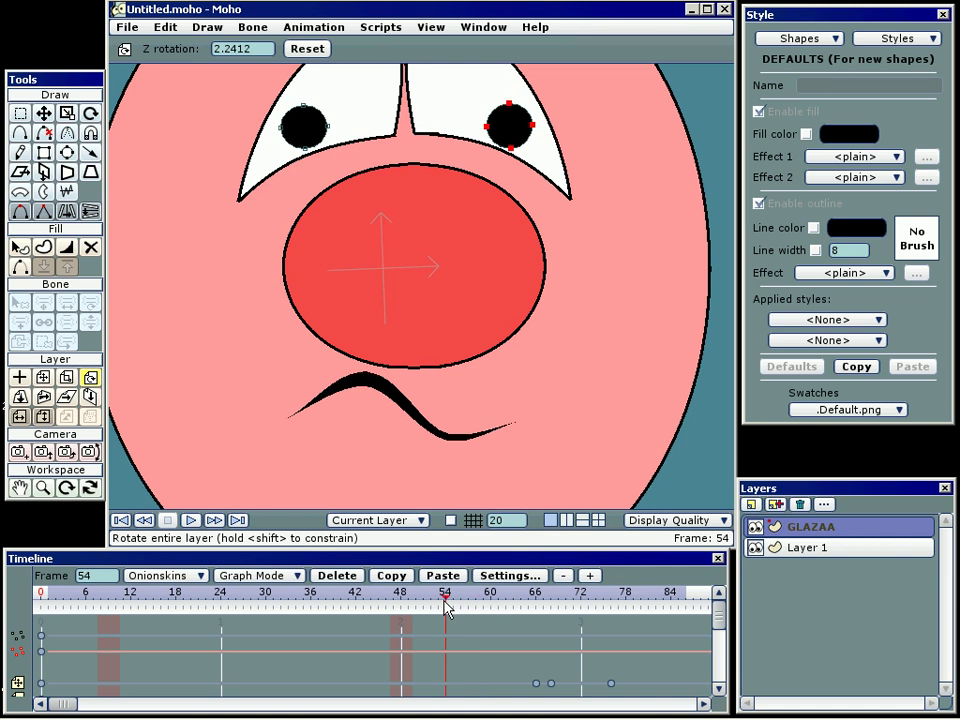